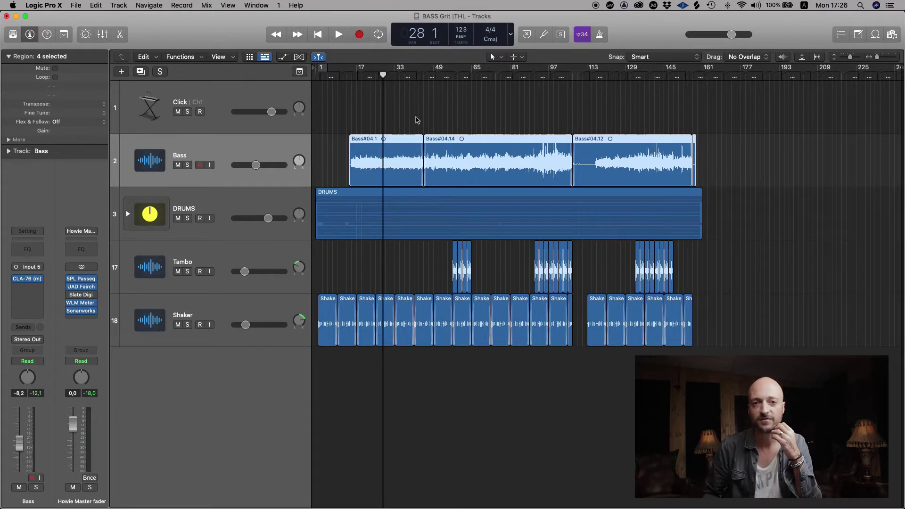
Play the mix from around bar 28 for a few bars to hear the untreated bass with the drums
{"action": "key", "text": "space"}
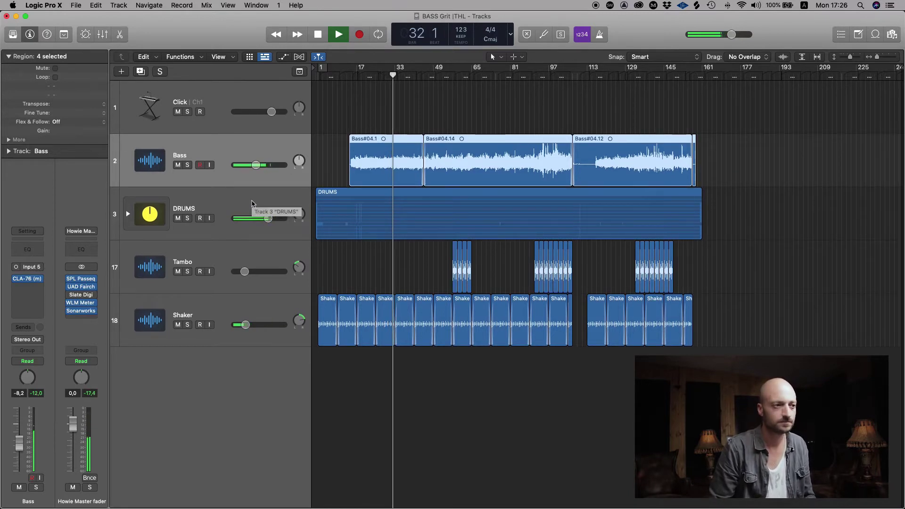
{"action": "key", "text": "space"}
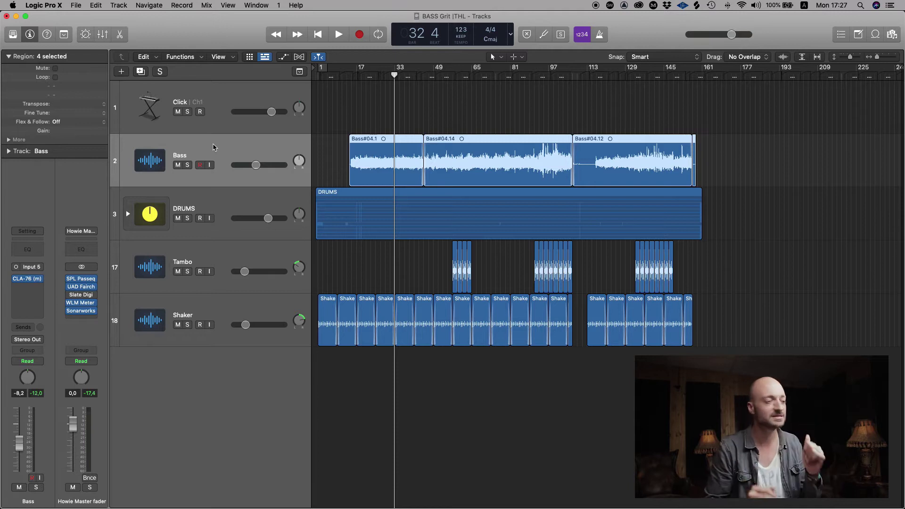
Add a Bus 7 send to the Bass track, raise its send level and switch it to Pre Fader
{"action": "left_click", "coordinate": [27, 327]}
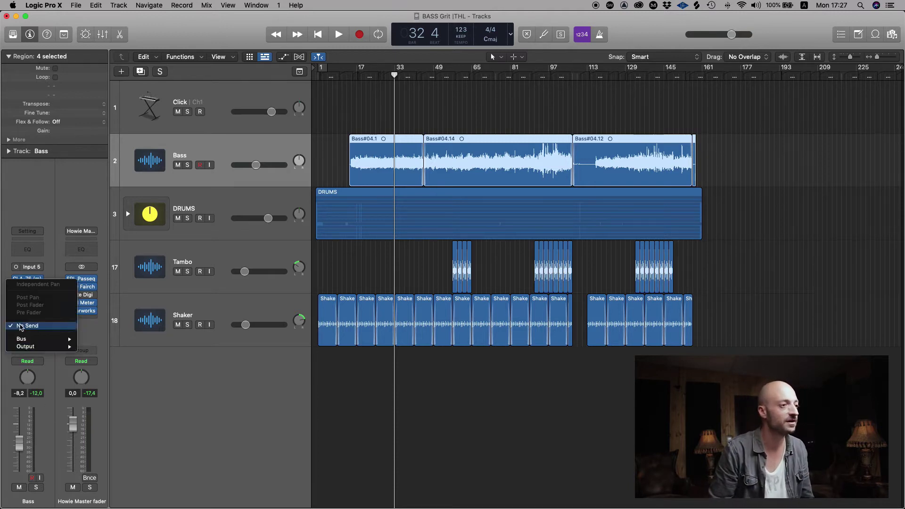
{"action": "mouse_move", "coordinate": [46, 342]}
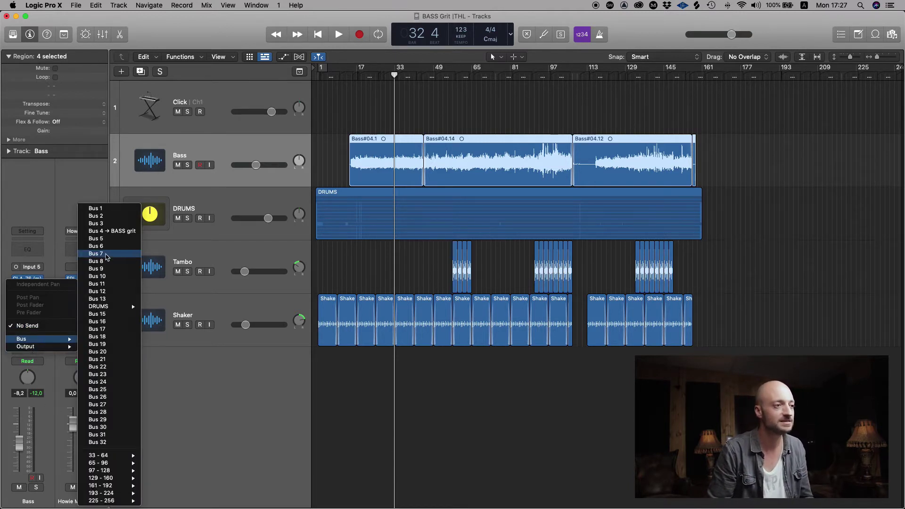
{"action": "left_click", "coordinate": [110, 257]}
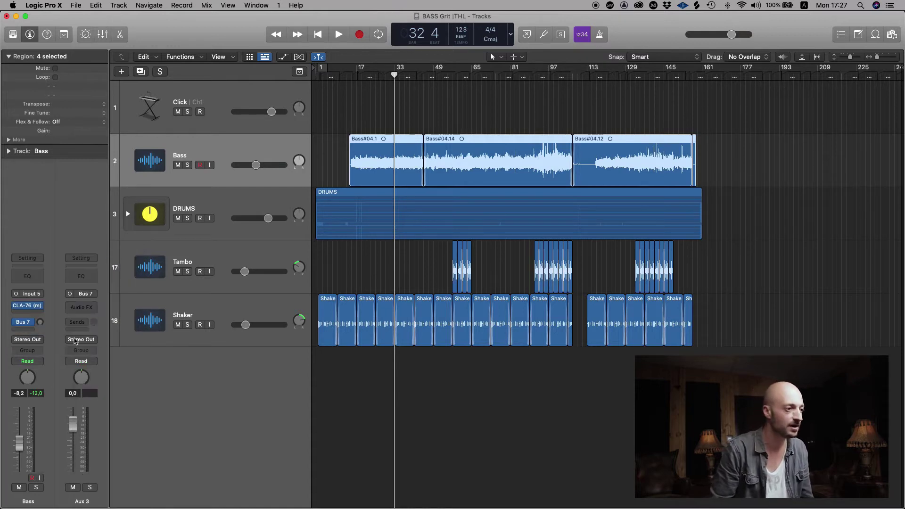
{"action": "left_click_drag", "start_coordinate": [39, 323], "coordinate": [39, 321]}
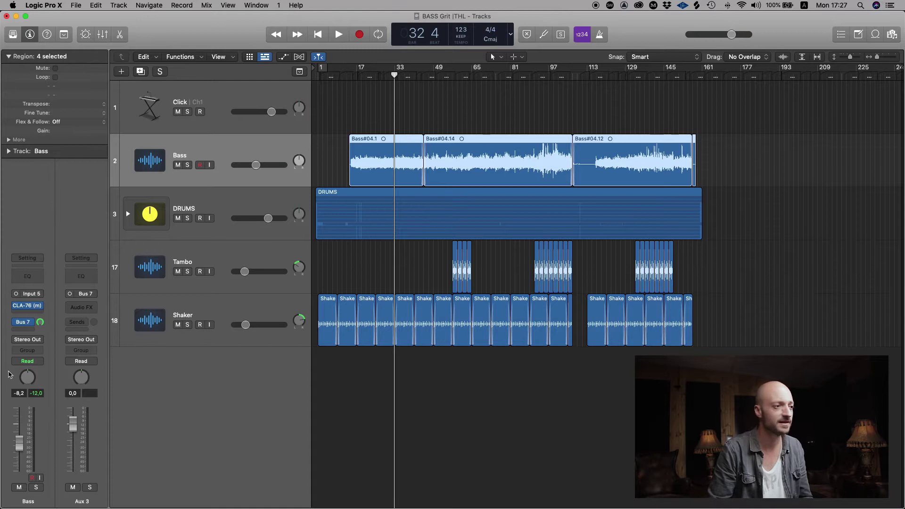
{"action": "left_click", "coordinate": [32, 323]}
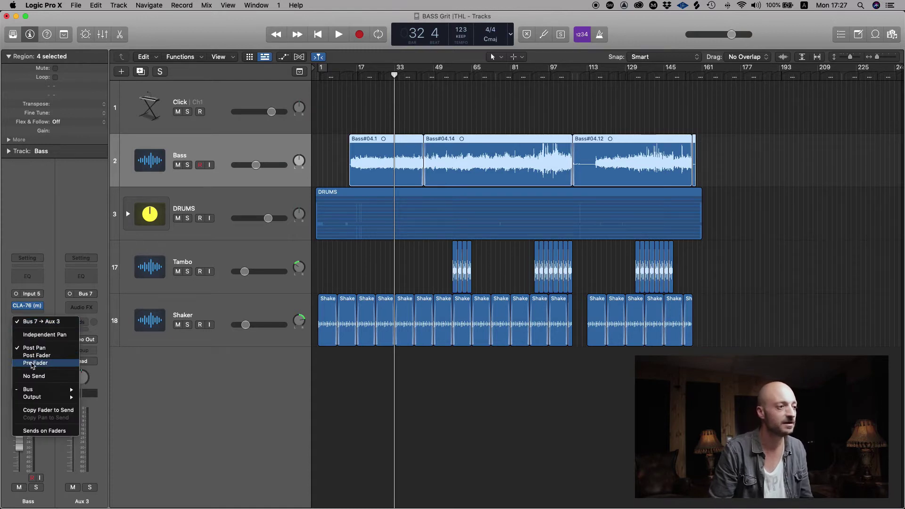
{"action": "left_click", "coordinate": [33, 363]}
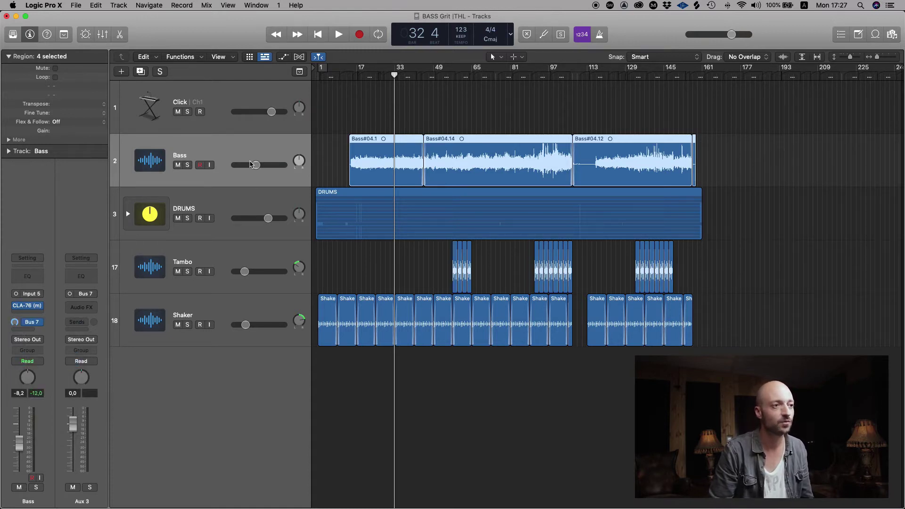
{"action": "mouse_move", "coordinate": [39, 308]}
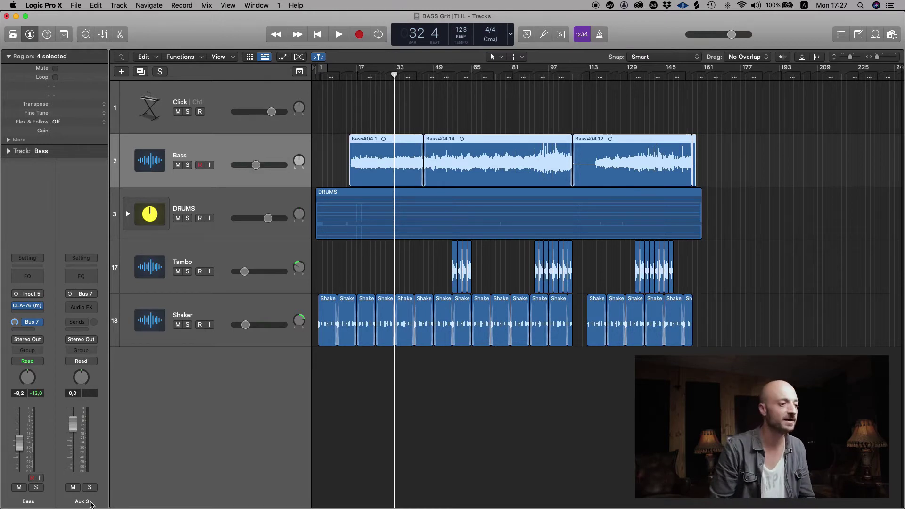
Rename the new Bus 7 aux channel "Bass Grit" and create an arrangement track for it
{"action": "double_click", "coordinate": [82, 500]}
{"action": "type", "text": "Bass Grit"}
{"action": "key", "text": "Return"}
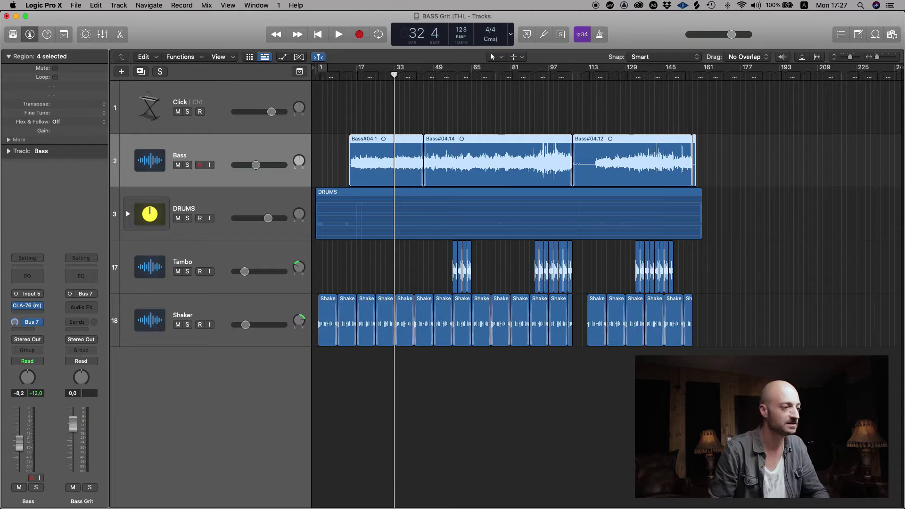
{"action": "right_click", "coordinate": [86, 469]}
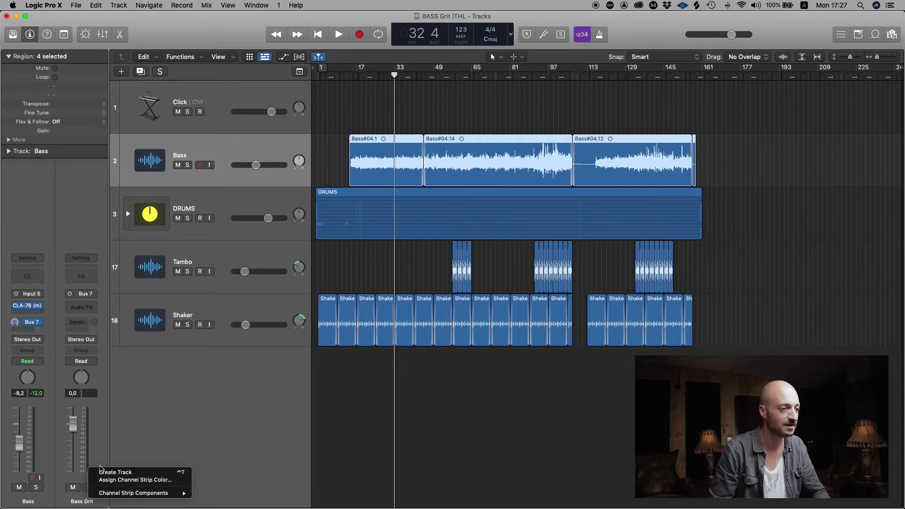
{"action": "left_click", "coordinate": [130, 473]}
Pull Bass Grit's volume fully down, bring it up to -12.0 dB during playback with a brief solo check, and stop playback
{"action": "left_click_drag", "start_coordinate": [270, 218], "coordinate": [232, 220]}
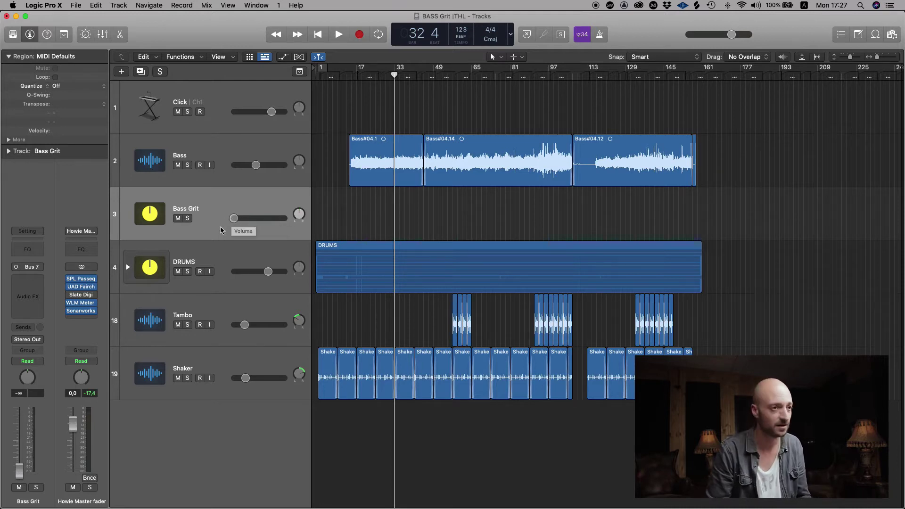
{"action": "key", "text": "space"}
{"action": "left_click_drag", "start_coordinate": [234, 218], "coordinate": [255, 218]}
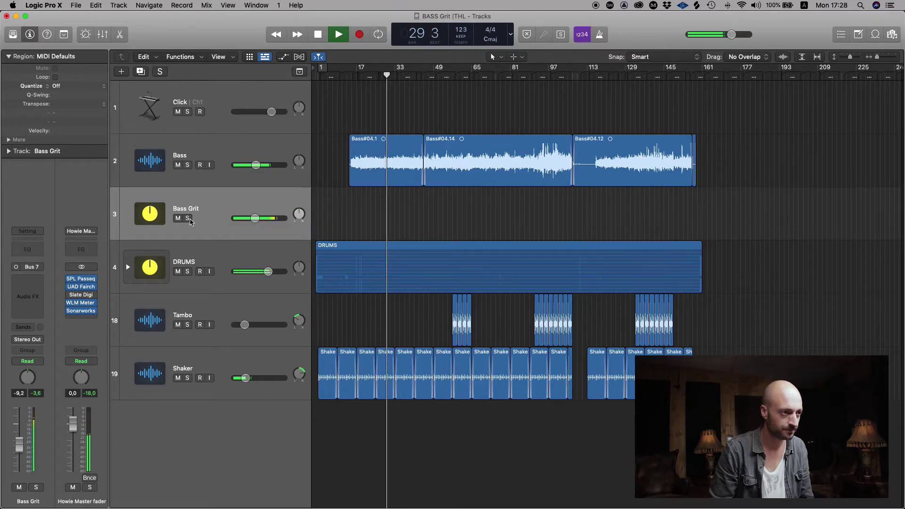
{"action": "left_click", "coordinate": [191, 219]}
{"action": "left_click_drag", "start_coordinate": [254, 218], "coordinate": [251, 218]}
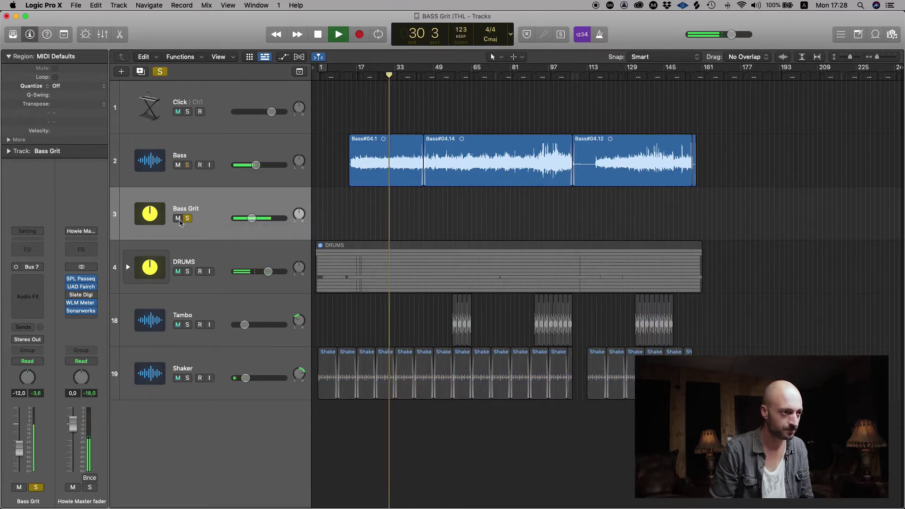
{"action": "left_click", "coordinate": [187, 218]}
{"action": "key", "text": "space"}
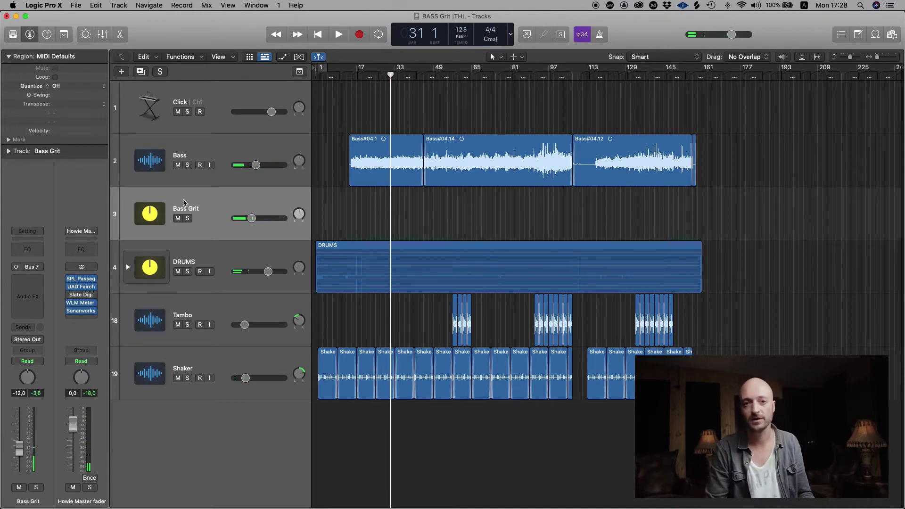
Insert a mono Overdrive on Bass Grit with Drive at 24 dB and Level Compensation on
{"action": "left_click", "coordinate": [27, 281]}
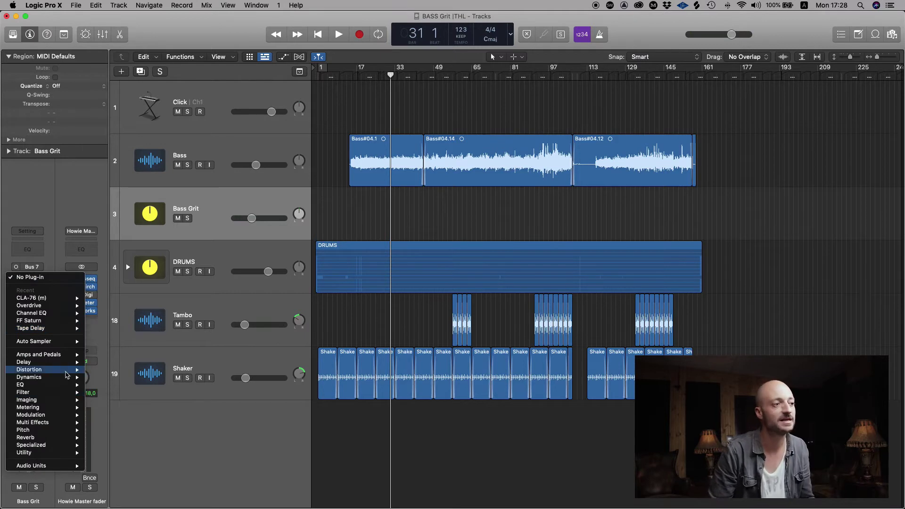
{"action": "mouse_move", "coordinate": [67, 370]}
{"action": "mouse_move", "coordinate": [136, 400]}
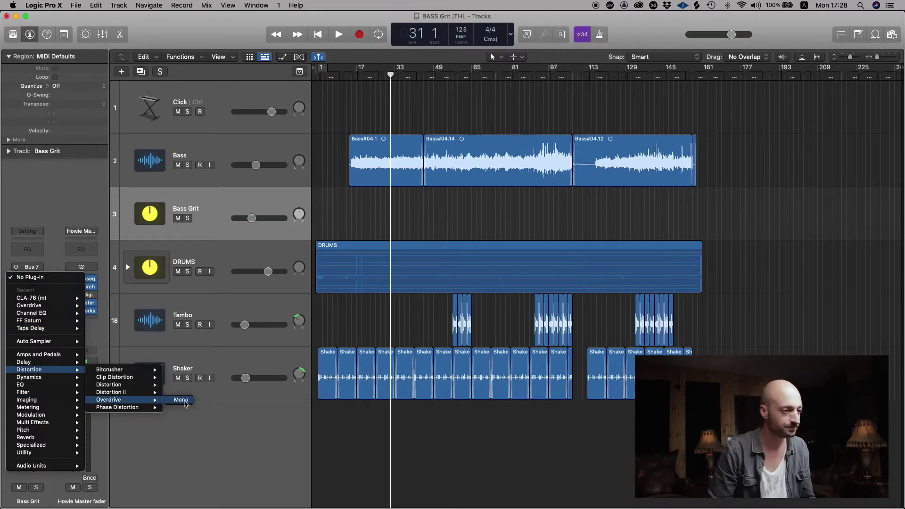
{"action": "left_click", "coordinate": [182, 400]}
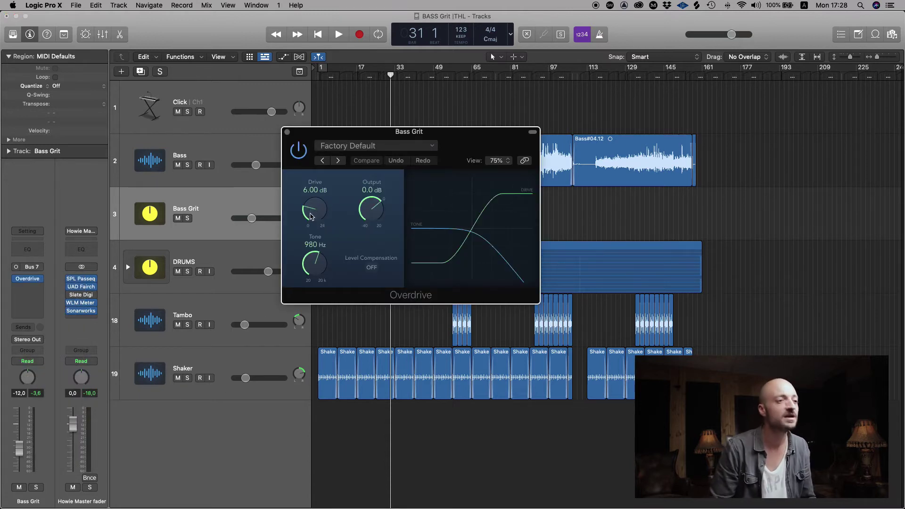
{"action": "left_click_drag", "start_coordinate": [310, 215], "coordinate": [311, 175]}
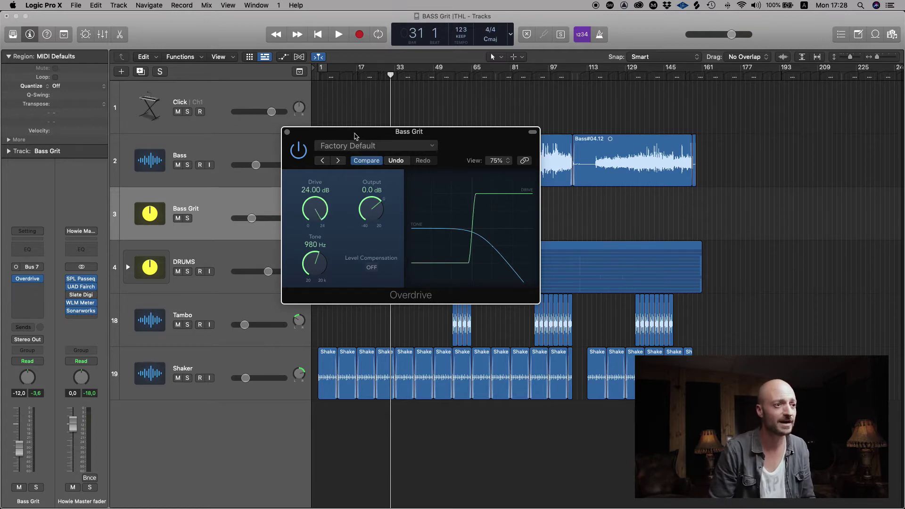
{"action": "left_click_drag", "start_coordinate": [357, 133], "coordinate": [356, 129]}
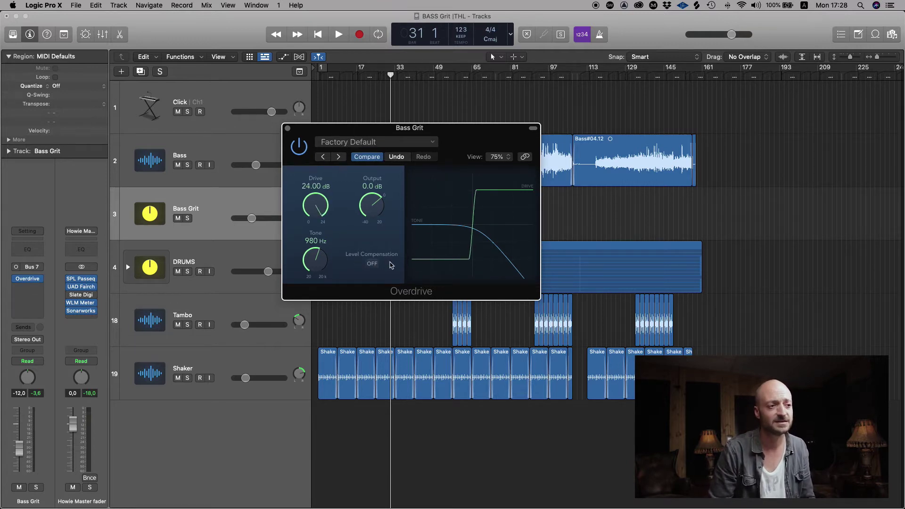
{"action": "left_click", "coordinate": [372, 265]}
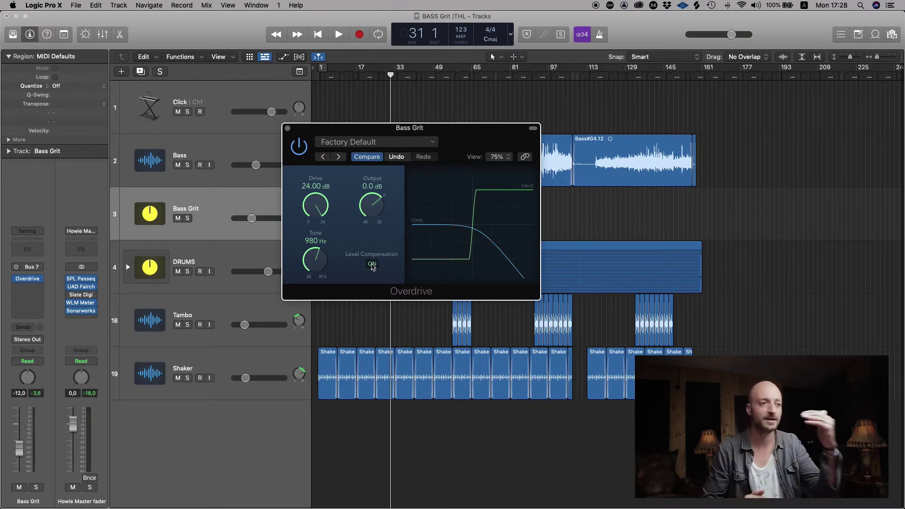
Raise the Overdrive's Tone to about 4400 Hz while listening to the mix
{"action": "left_click_drag", "start_coordinate": [314, 260], "coordinate": [317, 254]}
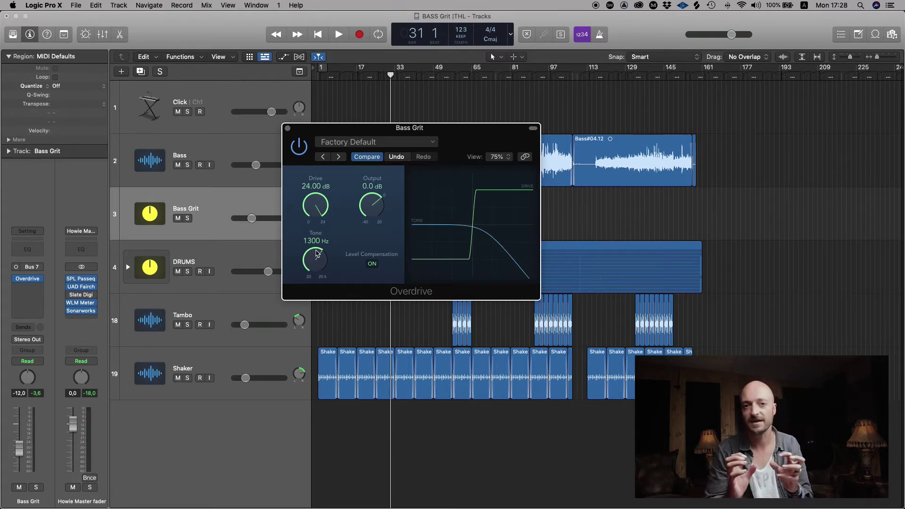
{"action": "left_click_drag", "start_coordinate": [316, 252], "coordinate": [318, 249]}
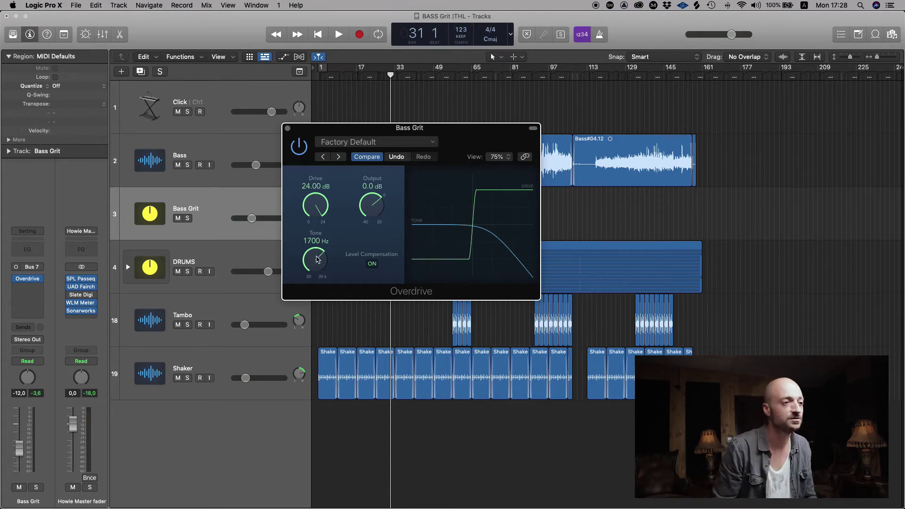
{"action": "key", "text": "space"}
{"action": "left_click_drag", "start_coordinate": [318, 259], "coordinate": [319, 239]}
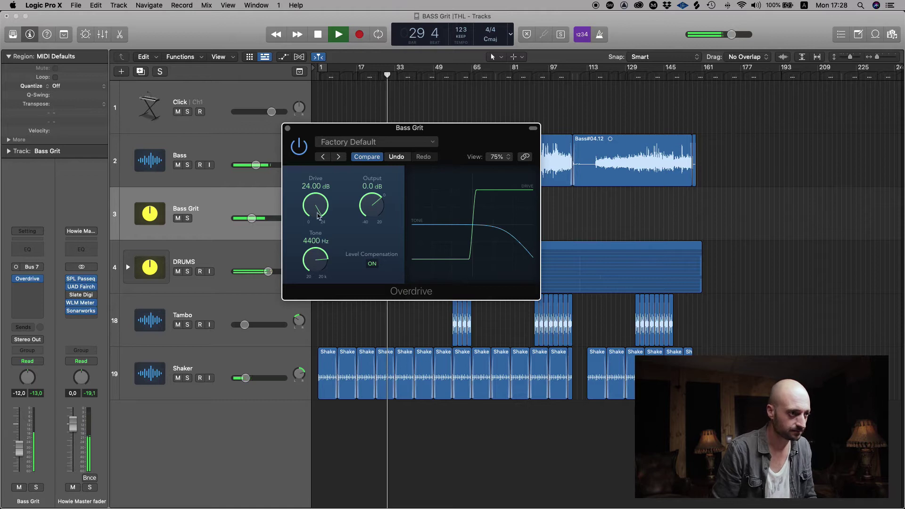
Lower Bass Grit's volume to -13.0 dB and refine the Overdrive's Tone to about 4200 Hz, soloing the track briefly during playback
{"action": "left_click", "coordinate": [248, 217]}
{"action": "left_click_drag", "start_coordinate": [252, 218], "coordinate": [250, 218]}
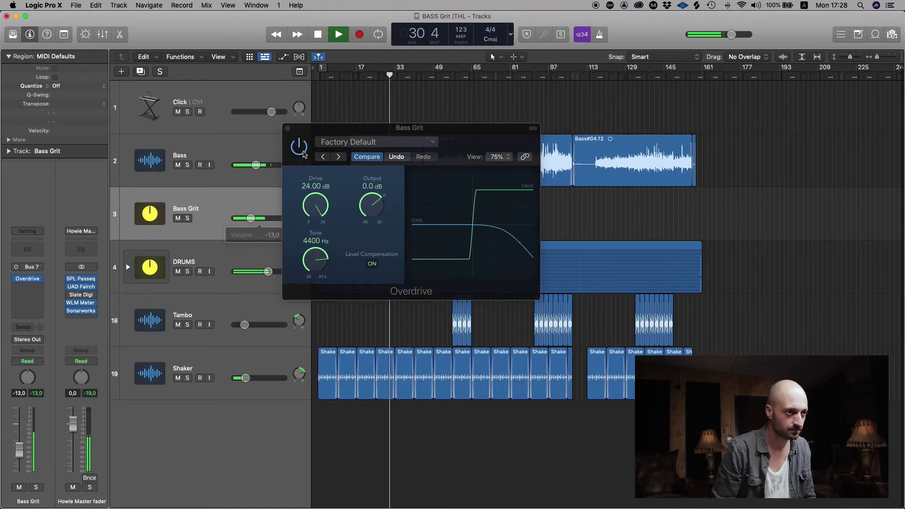
{"action": "left_click", "coordinate": [187, 218]}
{"action": "mouse_move", "coordinate": [314, 260]}
{"action": "left_mouse_down"}
{"action": "mouse_move", "coordinate": [323, 341]}
{"action": "mouse_move", "coordinate": [322, 255]}
{"action": "left_mouse_up"}
{"action": "left_click", "coordinate": [188, 217]}
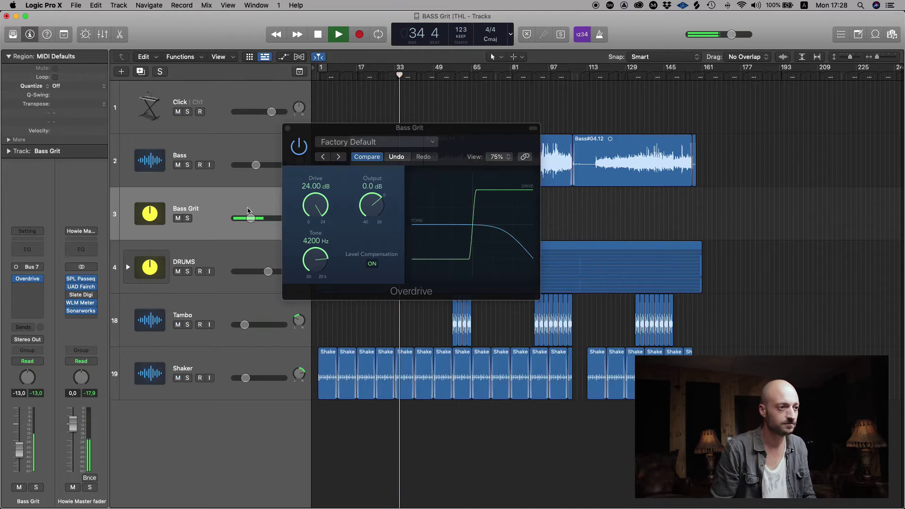
{"action": "key", "text": "space"}
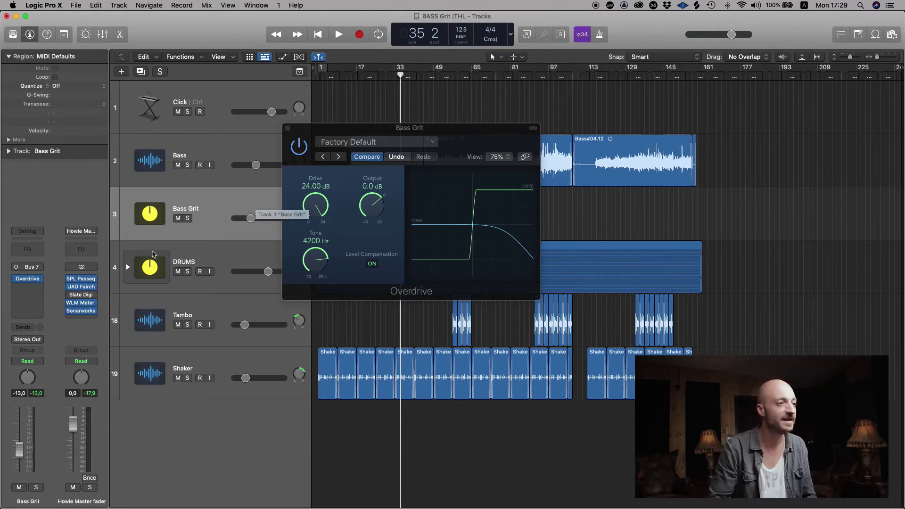
Insert a mono Channel EQ after the Overdrive, with its low cut at about 204 Hz and high cut at about 6750 Hz
{"action": "left_click", "coordinate": [33, 288]}
{"action": "mouse_move", "coordinate": [60, 349]}
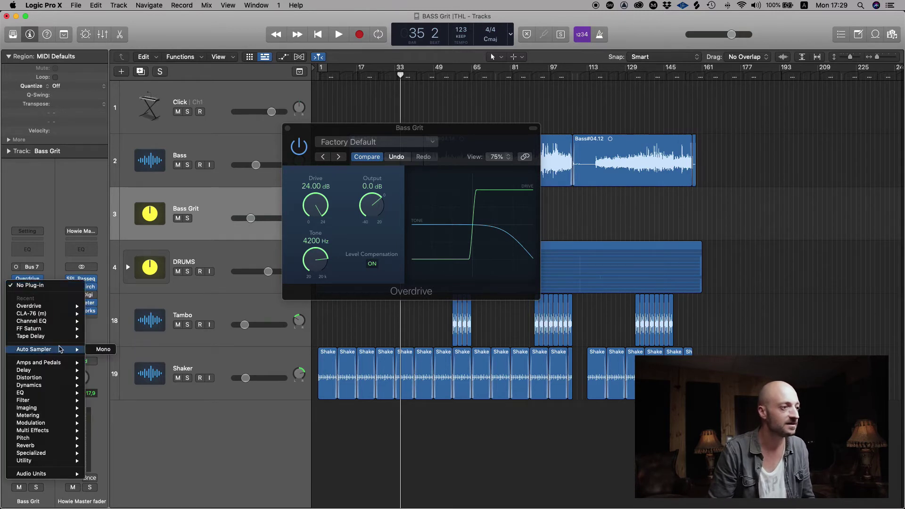
{"action": "mouse_move", "coordinate": [66, 325]}
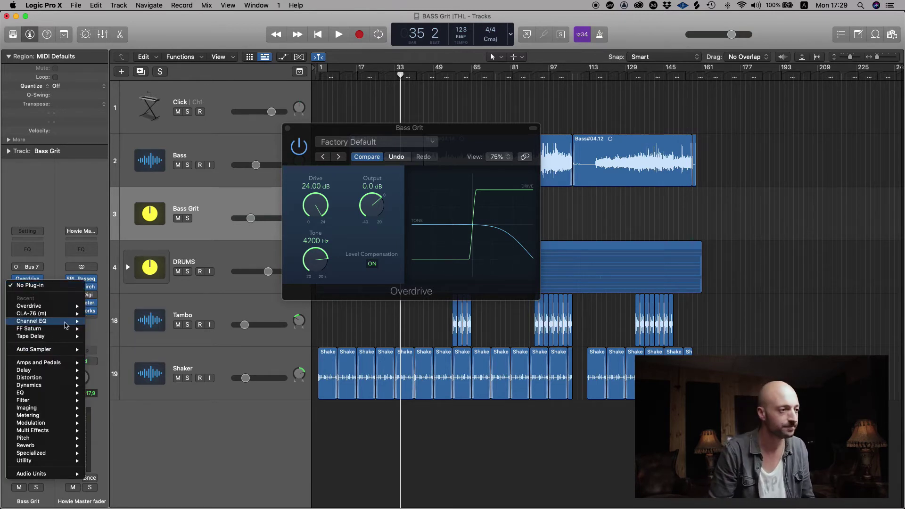
{"action": "left_click", "coordinate": [104, 321]}
{"action": "left_click", "coordinate": [315, 178]}
{"action": "left_click_drag", "start_coordinate": [301, 249], "coordinate": [444, 256]}
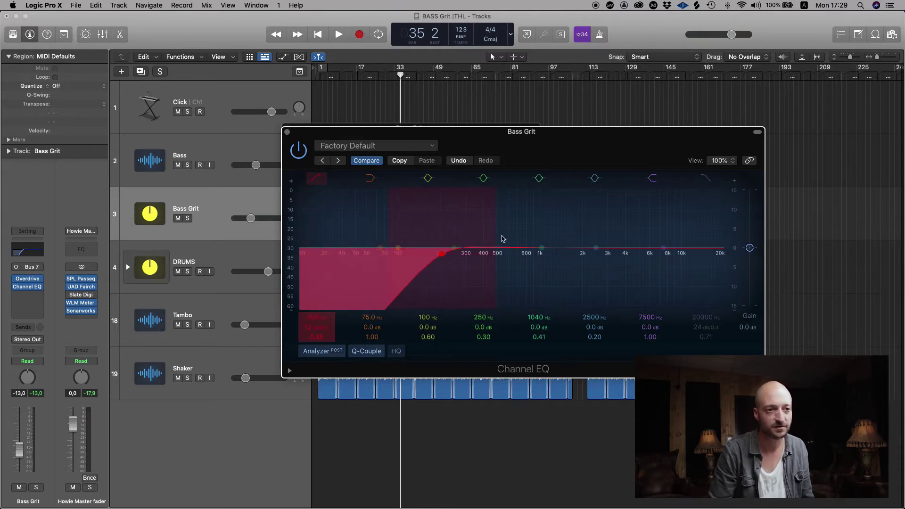
{"action": "left_click", "coordinate": [709, 180]}
{"action": "left_click_drag", "start_coordinate": [723, 259], "coordinate": [657, 263]}
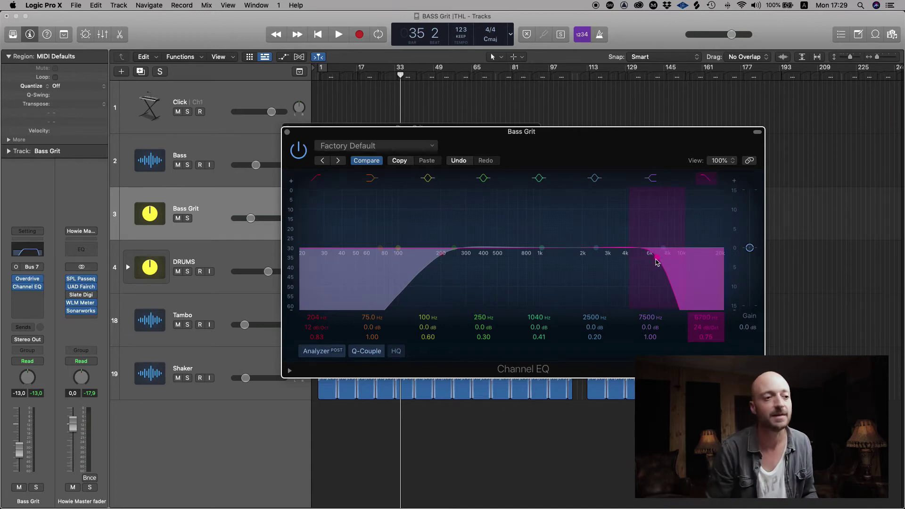
Close the Overdrive window and move the Channel EQ window clear of the Bass Grit track controls
{"action": "left_click_drag", "start_coordinate": [431, 135], "coordinate": [398, 212]}
{"action": "left_click_drag", "start_coordinate": [376, 133], "coordinate": [497, 94]}
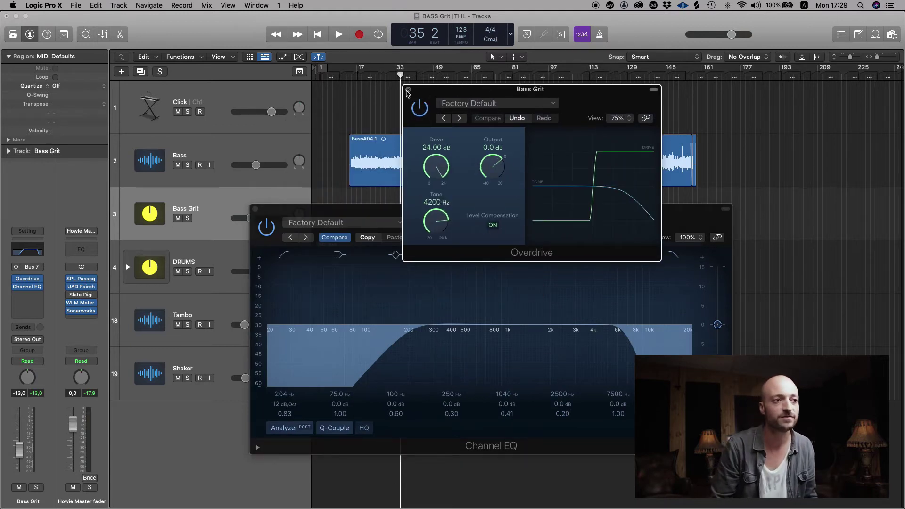
{"action": "left_click", "coordinate": [408, 89]}
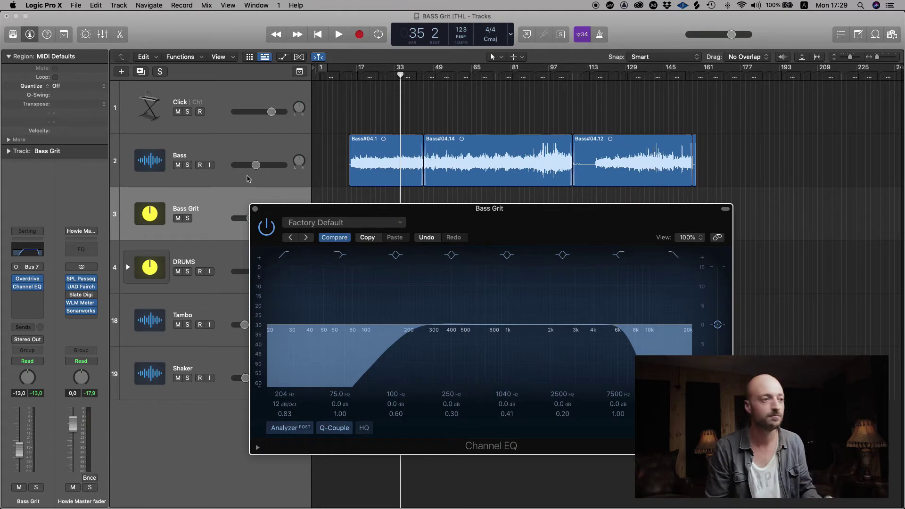
{"action": "left_click_drag", "start_coordinate": [319, 213], "coordinate": [278, 290]}
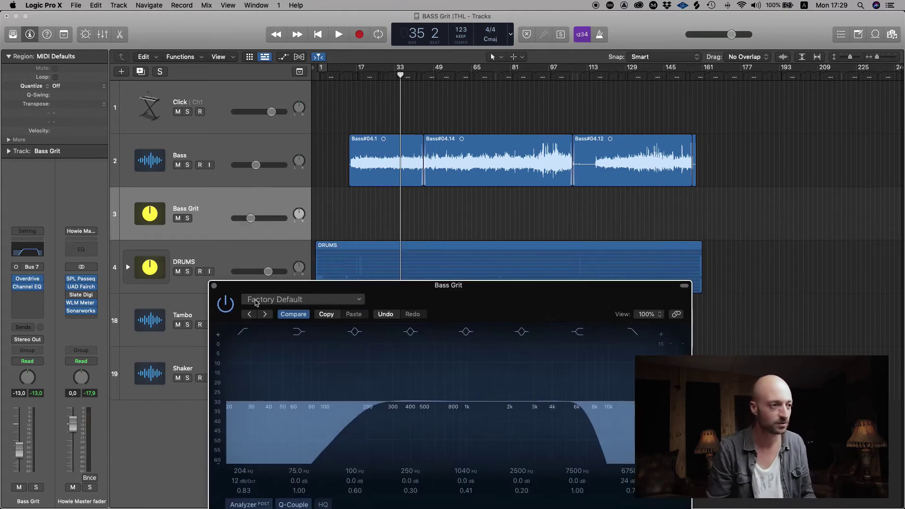
Solo Bass Grit and set the Channel EQ low cut to a Q of about 0.79 at 204 Hz during playback
{"action": "left_click", "coordinate": [187, 219]}
{"action": "left_click_drag", "start_coordinate": [411, 291], "coordinate": [389, 236]}
{"action": "key", "text": "space"}
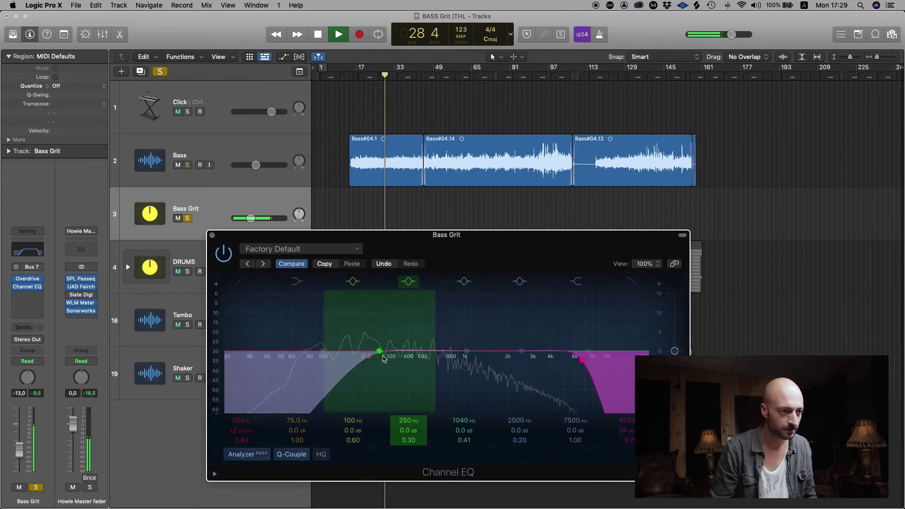
{"action": "mouse_move", "coordinate": [370, 354]}
{"action": "left_mouse_down"}
{"action": "mouse_move", "coordinate": [231, 362]}
{"action": "mouse_move", "coordinate": [368, 361]}
{"action": "left_mouse_up"}
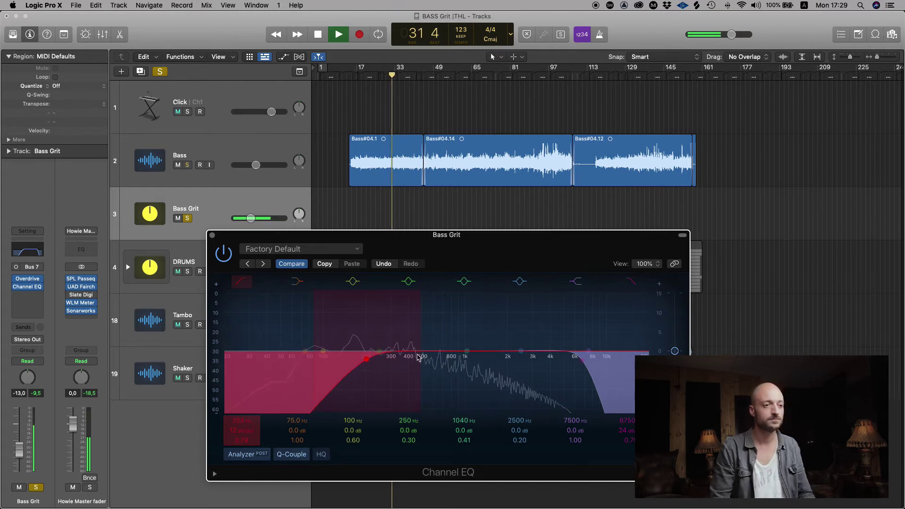
{"action": "key", "text": "space"}
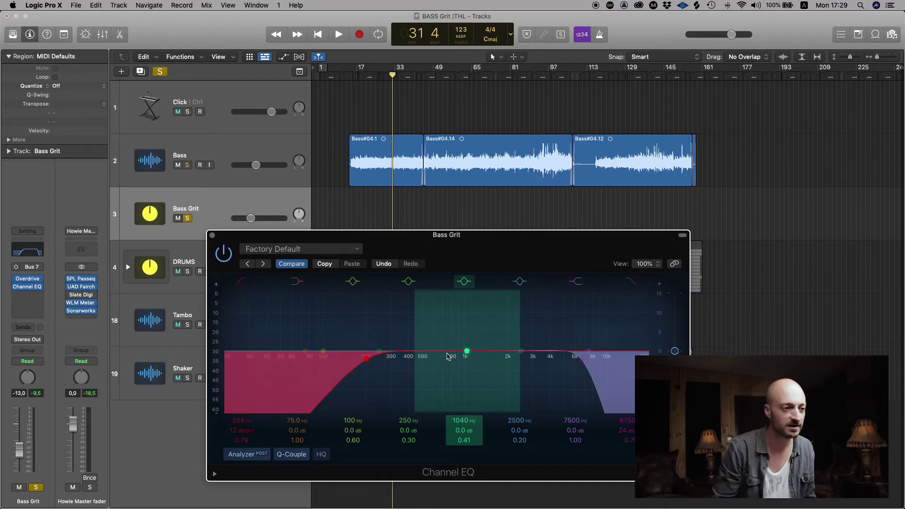
Boost the Channel EQ by about 4.3 dB at 498 Hz with a Q of 1.60, then close the EQ and unsolo Bass Grit
{"action": "key", "text": "space"}
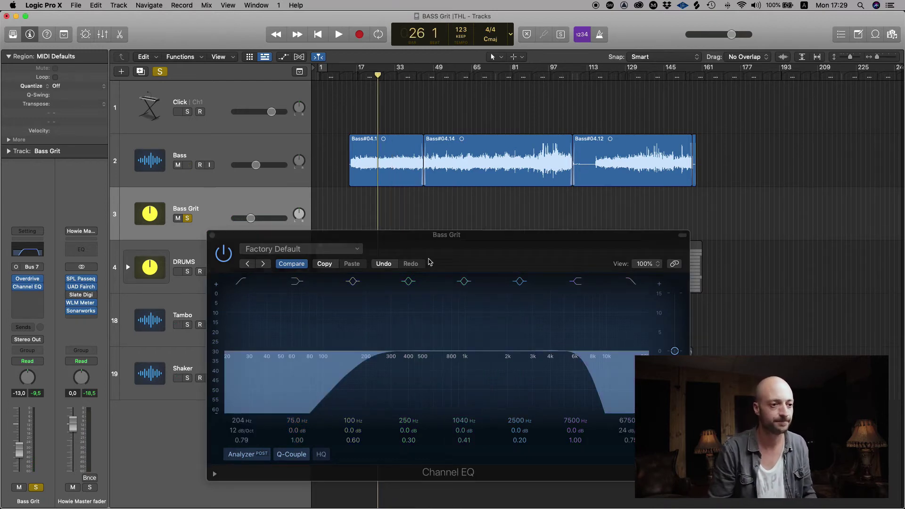
{"action": "left_click_drag", "start_coordinate": [469, 352], "coordinate": [422, 337]}
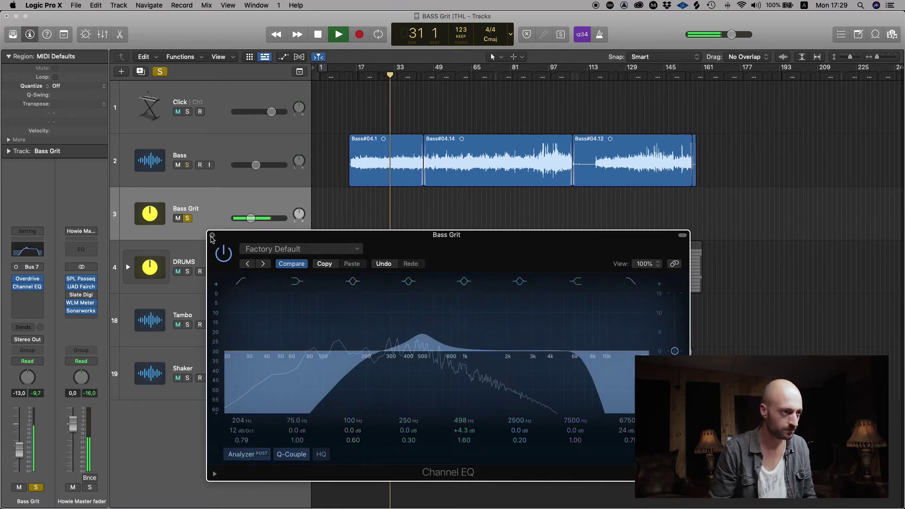
{"action": "left_click", "coordinate": [212, 234]}
{"action": "left_click", "coordinate": [187, 218]}
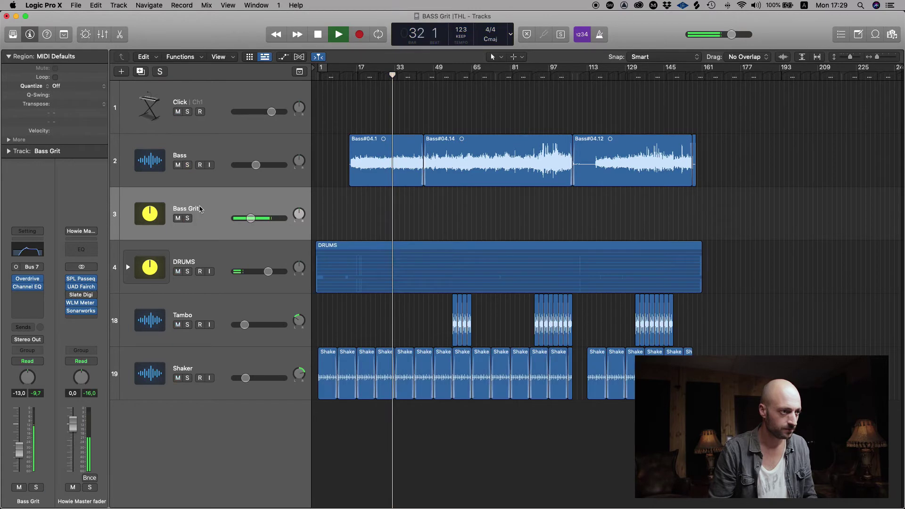
{"action": "key", "text": "space"}
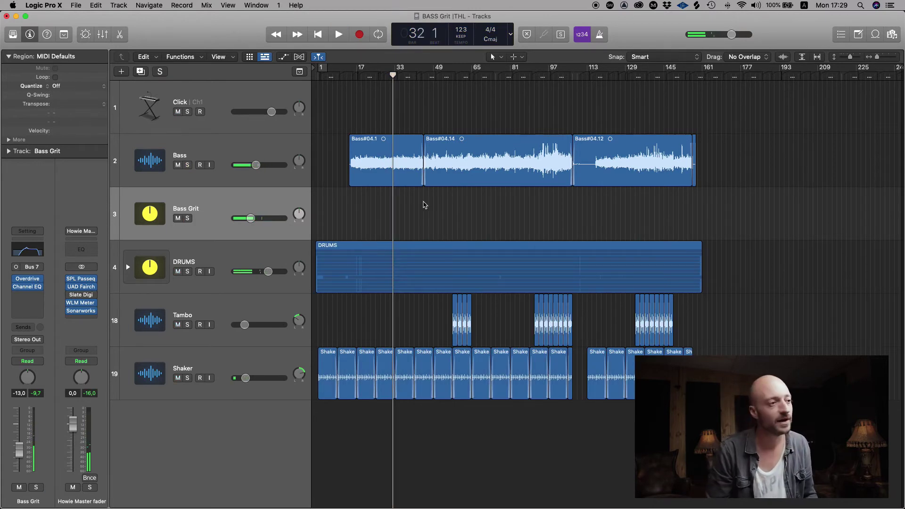
Pull Bass Grit's volume fully down, then bring it up to -27.0 dB while playing the mix from about bar 26
{"action": "left_click_drag", "start_coordinate": [253, 218], "coordinate": [198, 223]}
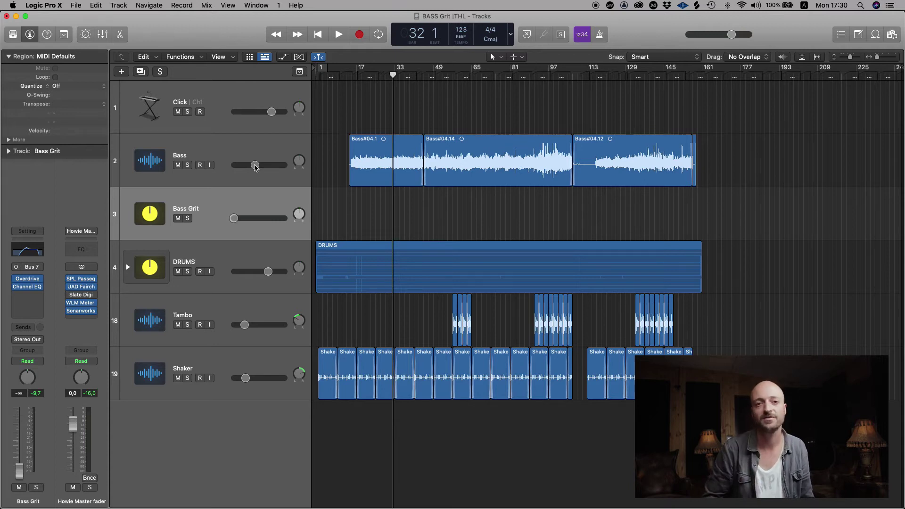
{"action": "left_click", "coordinate": [382, 76]}
{"action": "key", "text": "space"}
{"action": "mouse_move", "coordinate": [234, 218]}
{"action": "left_mouse_down"}
{"action": "mouse_move", "coordinate": [248, 219]}
{"action": "mouse_move", "coordinate": [240, 219]}
{"action": "left_mouse_up"}
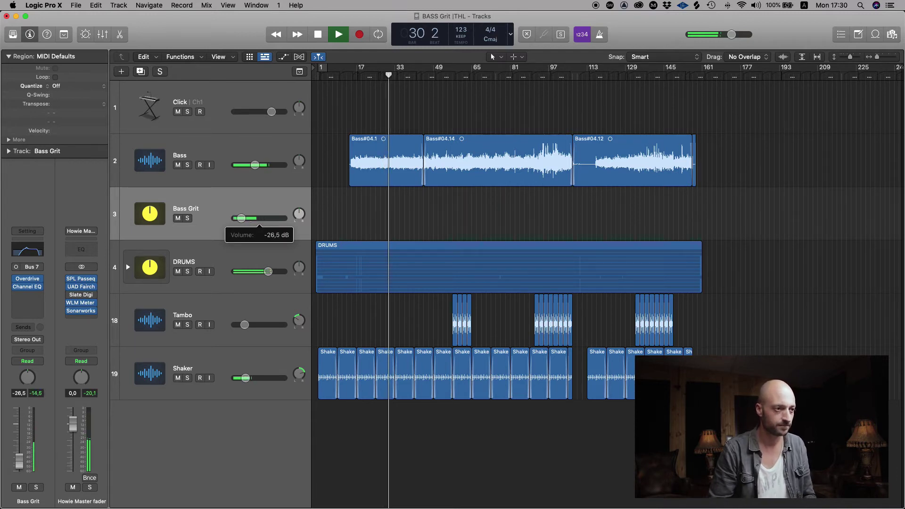
{"action": "left_click_drag", "start_coordinate": [241, 218], "coordinate": [241, 220]}
{"action": "key", "text": "space"}
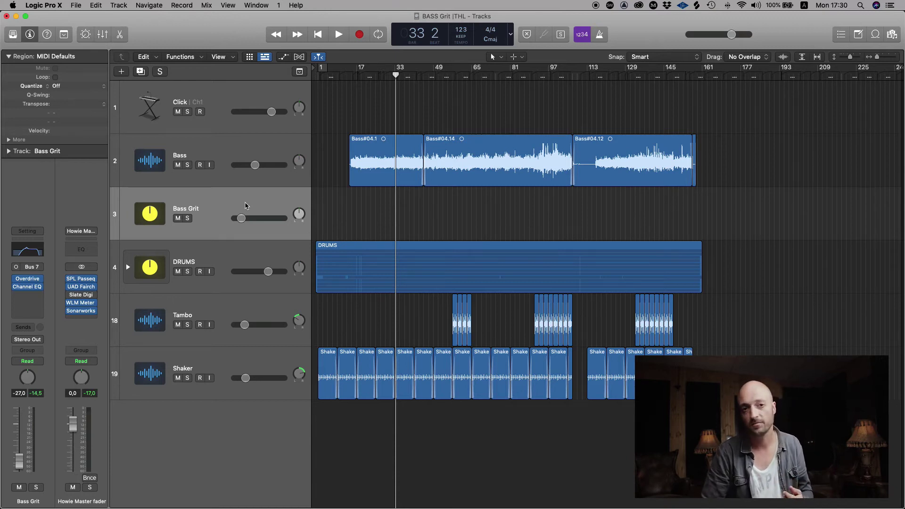
Open the Bass track's CLA-76 compressor and check its gain reduction while playing the track soloed
{"action": "left_click", "coordinate": [207, 149]}
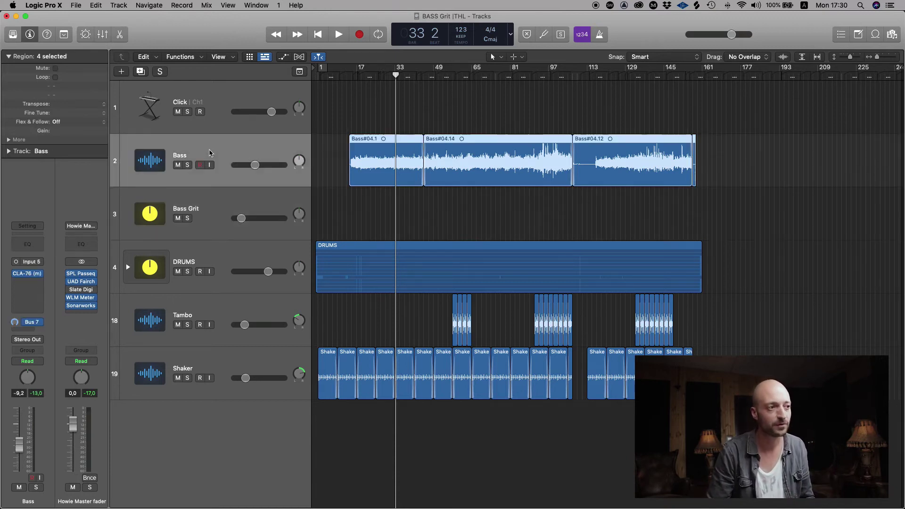
{"action": "left_click", "coordinate": [27, 274]}
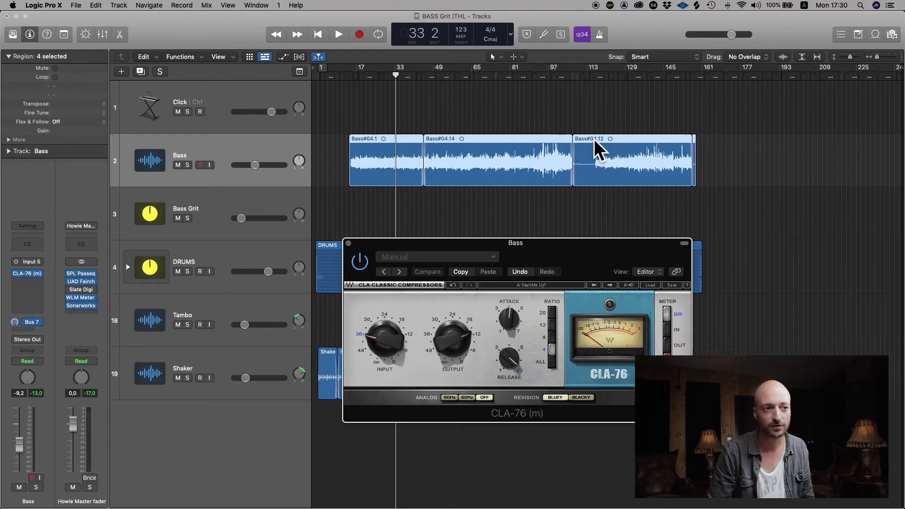
{"action": "left_click_drag", "start_coordinate": [417, 250], "coordinate": [408, 250]}
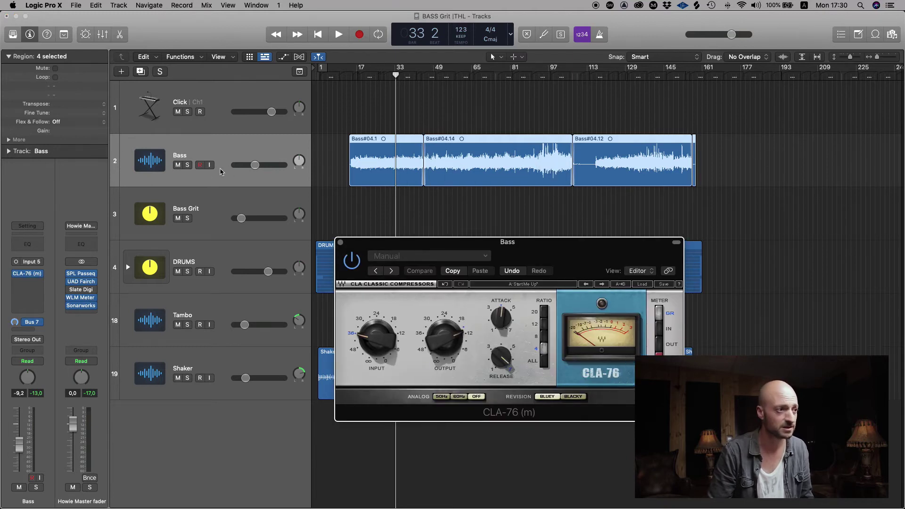
{"action": "left_click", "coordinate": [186, 164]}
{"action": "left_click_drag", "start_coordinate": [517, 251], "coordinate": [460, 251]}
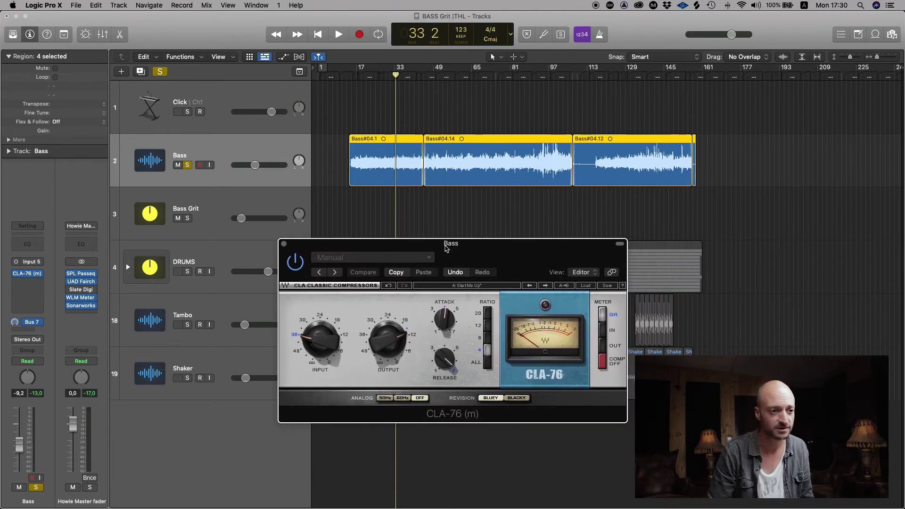
{"action": "key", "text": "space"}
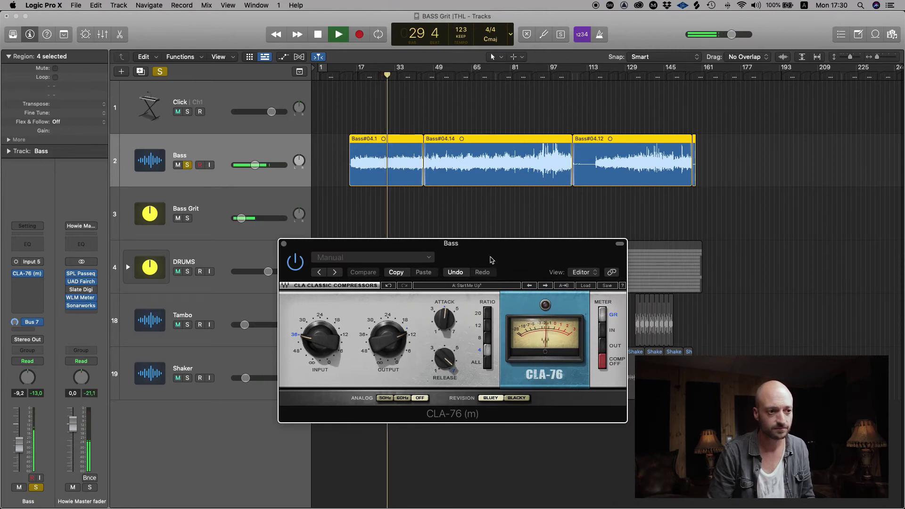
{"action": "key", "text": "space"}
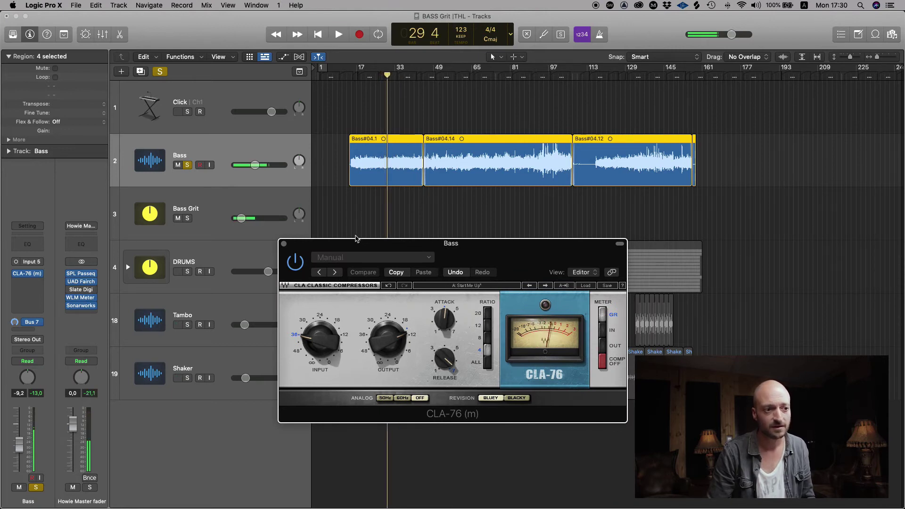
{"action": "left_click", "coordinate": [188, 165]}
Insert a mono CLA-76 after Bass Grit's Channel EQ, close the Bass track's compressor window and choose the Bluey revision
{"action": "left_click", "coordinate": [200, 210]}
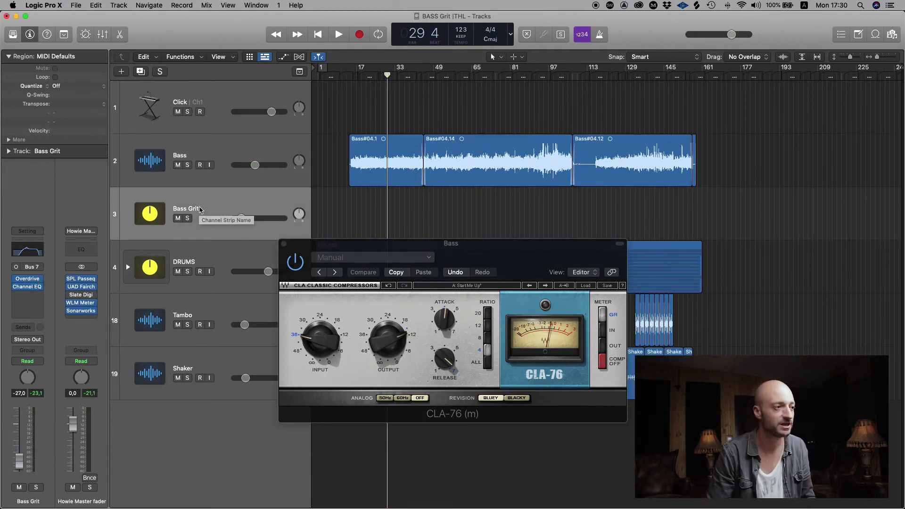
{"action": "left_click", "coordinate": [22, 295]}
{"action": "mouse_move", "coordinate": [71, 329]}
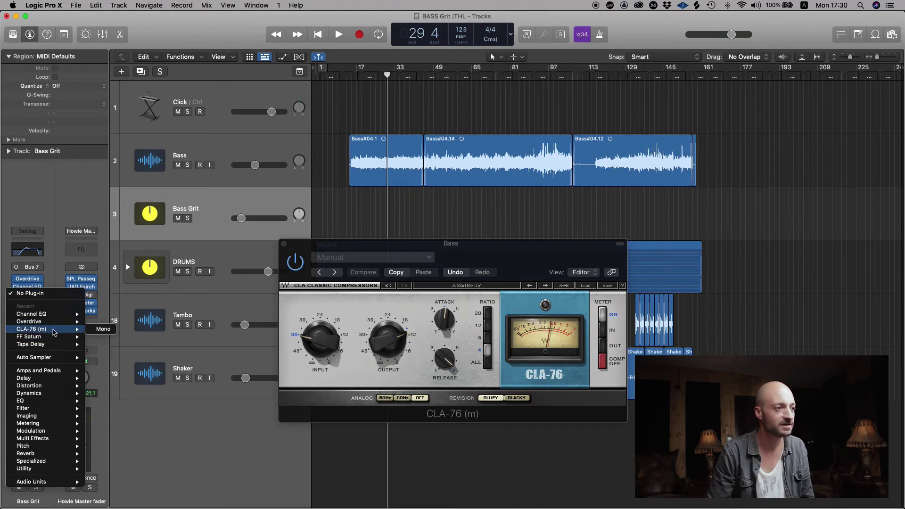
{"action": "left_click", "coordinate": [102, 329]}
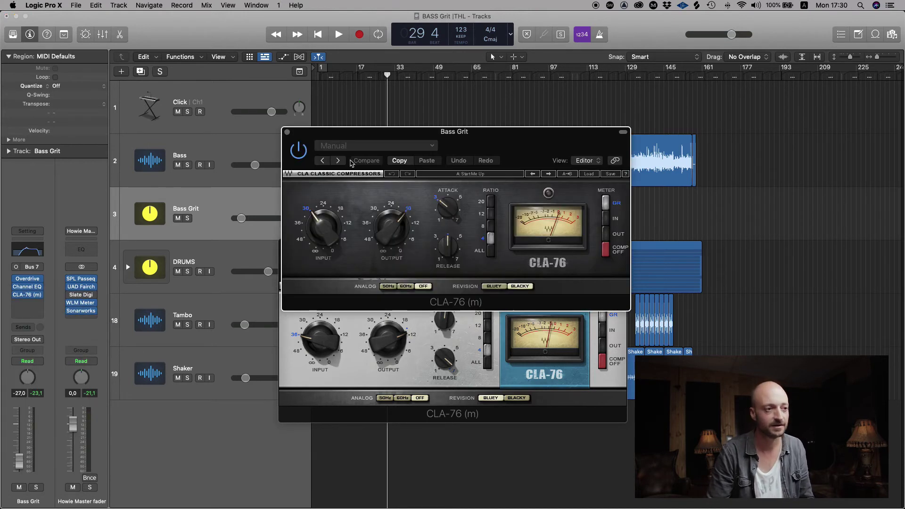
{"action": "left_click", "coordinate": [327, 348]}
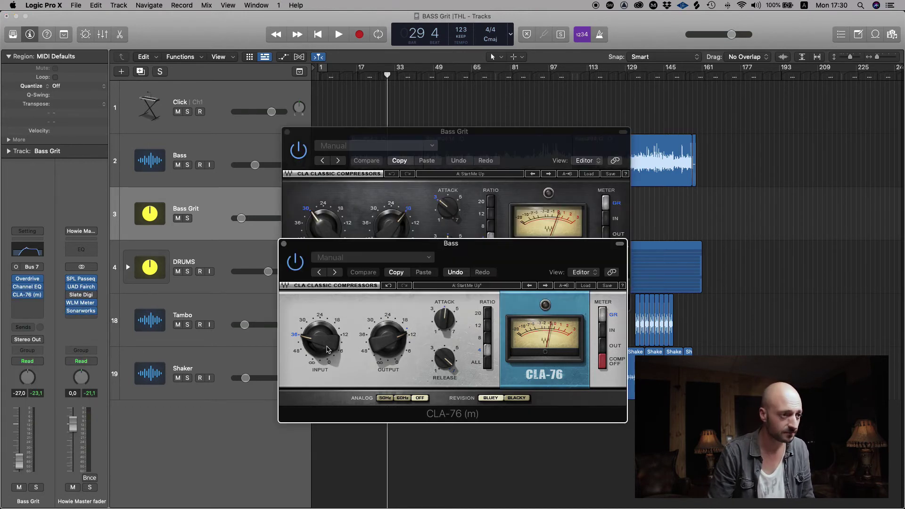
{"action": "left_click", "coordinate": [284, 244]}
{"action": "left_click", "coordinate": [494, 286]}
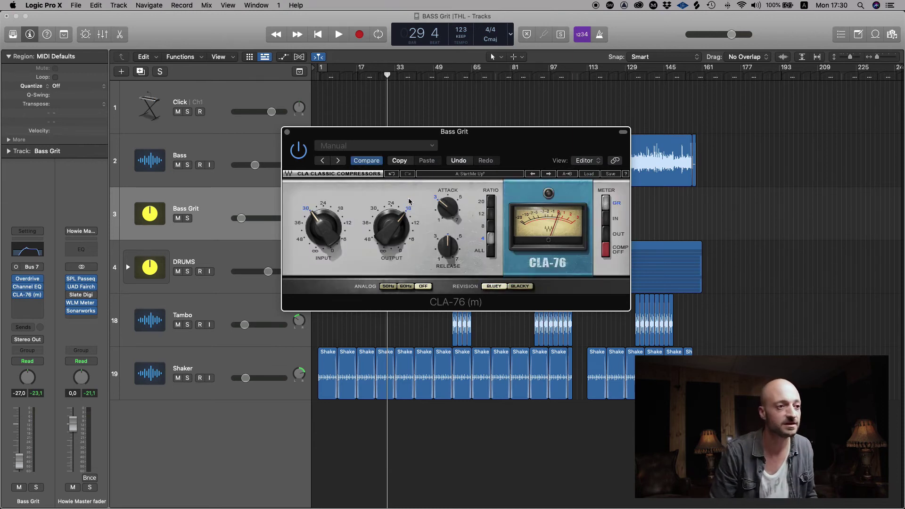
Lower Bass Grit's CLA-76 Input to about 48 and Output to between 12 and 6 during playback, nudging the Attack first
{"action": "left_click_drag", "start_coordinate": [445, 212], "coordinate": [446, 206]}
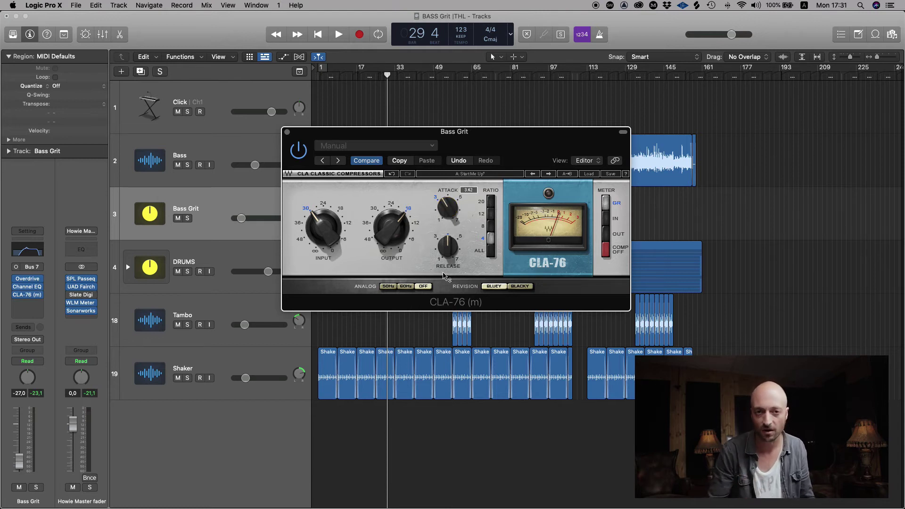
{"action": "key", "text": "space"}
{"action": "mouse_move", "coordinate": [324, 228]}
{"action": "left_mouse_down"}
{"action": "mouse_move", "coordinate": [323, 208]}
{"action": "mouse_move", "coordinate": [323, 236]}
{"action": "left_mouse_up"}
{"action": "left_click_drag", "start_coordinate": [388, 236], "coordinate": [388, 259]}
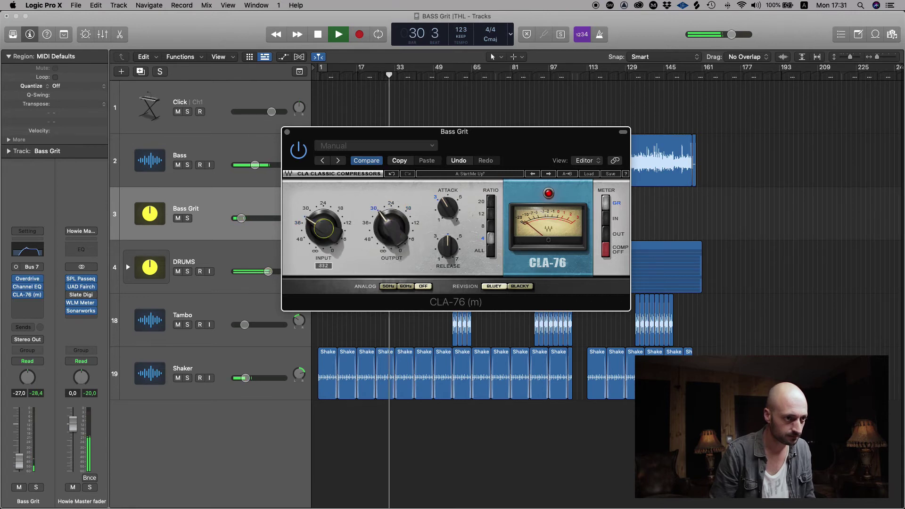
{"action": "left_click_drag", "start_coordinate": [332, 231], "coordinate": [333, 252]}
{"action": "left_click_drag", "start_coordinate": [391, 236], "coordinate": [390, 222]}
Set the CLA-76's Attack to about 4, Release to about 6 and Input to about 36, then close it and stop playback
{"action": "left_click_drag", "start_coordinate": [447, 209], "coordinate": [447, 198]}
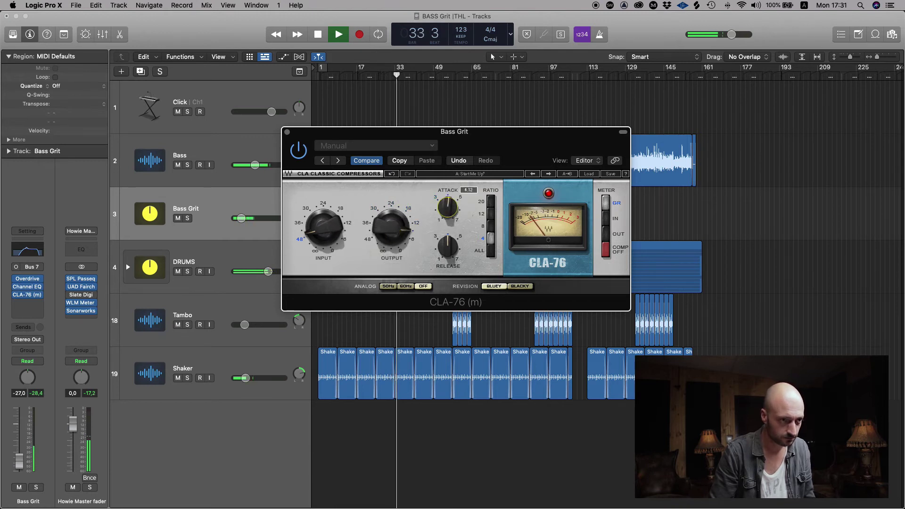
{"action": "left_click_drag", "start_coordinate": [448, 268], "coordinate": [448, 256]}
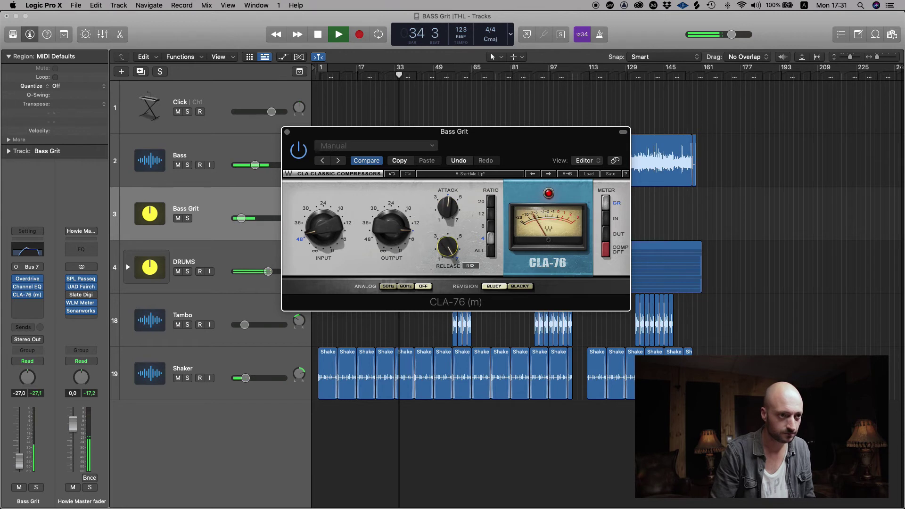
{"action": "left_click_drag", "start_coordinate": [448, 256], "coordinate": [448, 256]}
{"action": "left_click_drag", "start_coordinate": [323, 229], "coordinate": [323, 221]}
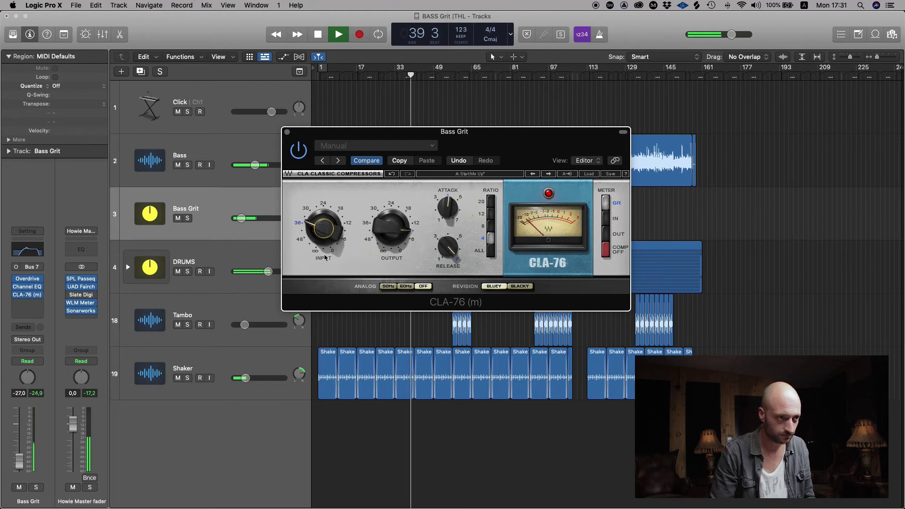
{"action": "left_click", "coordinate": [287, 133]}
{"action": "key", "text": "space"}
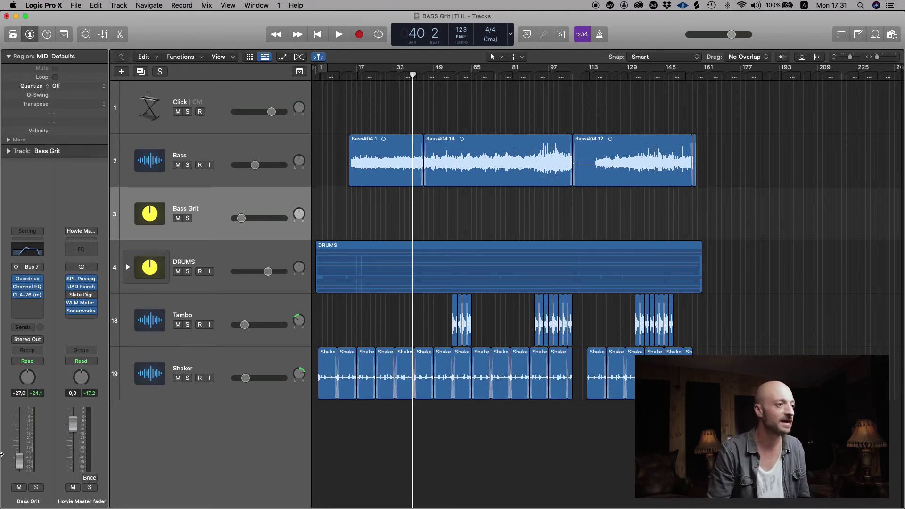
Reopen Bass Grit's CLA-76 to review its Release setting, then close it
{"action": "left_click", "coordinate": [26, 295]}
{"action": "left_click_drag", "start_coordinate": [452, 252], "coordinate": [446, 235]}
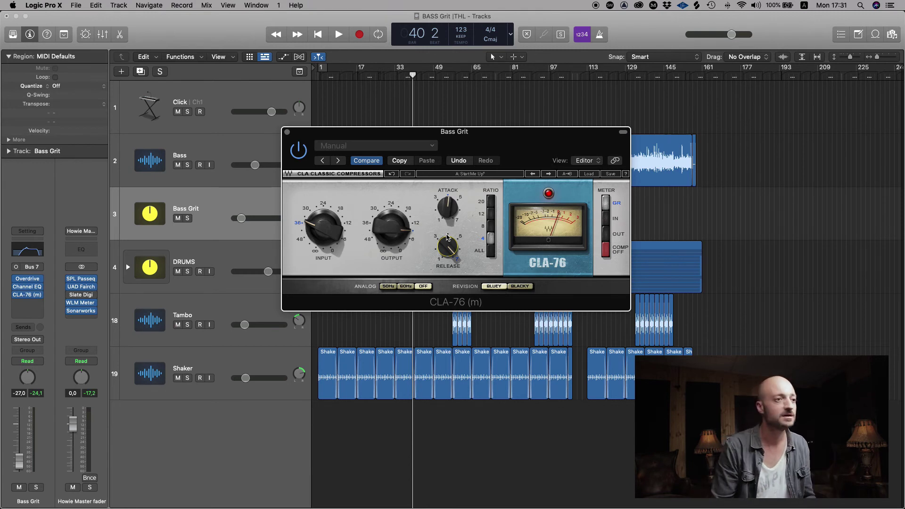
{"action": "left_click", "coordinate": [287, 133]}
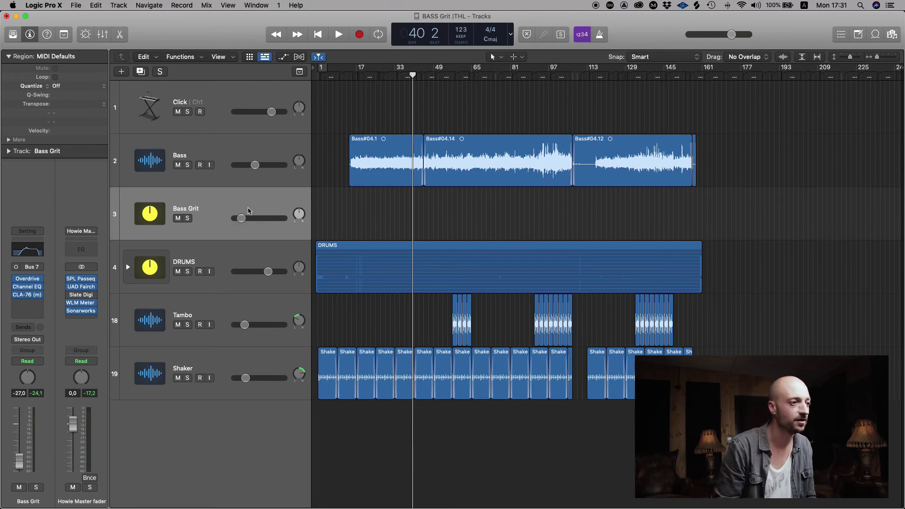
Lower Bass Grit's volume to -34.0 dB during playback, muting and unmuting the track to compare the mix
{"action": "key", "text": "space"}
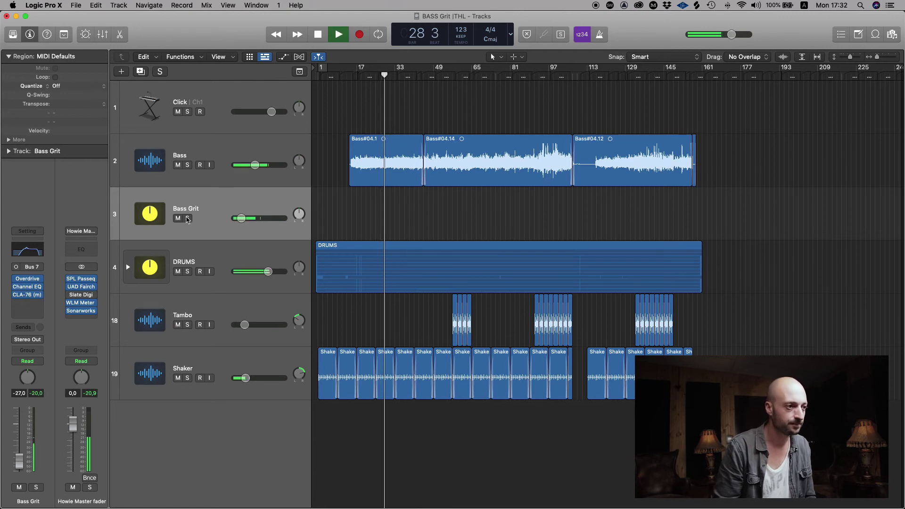
{"action": "left_click", "coordinate": [178, 218]}
{"action": "left_click_drag", "start_coordinate": [241, 219], "coordinate": [240, 218]}
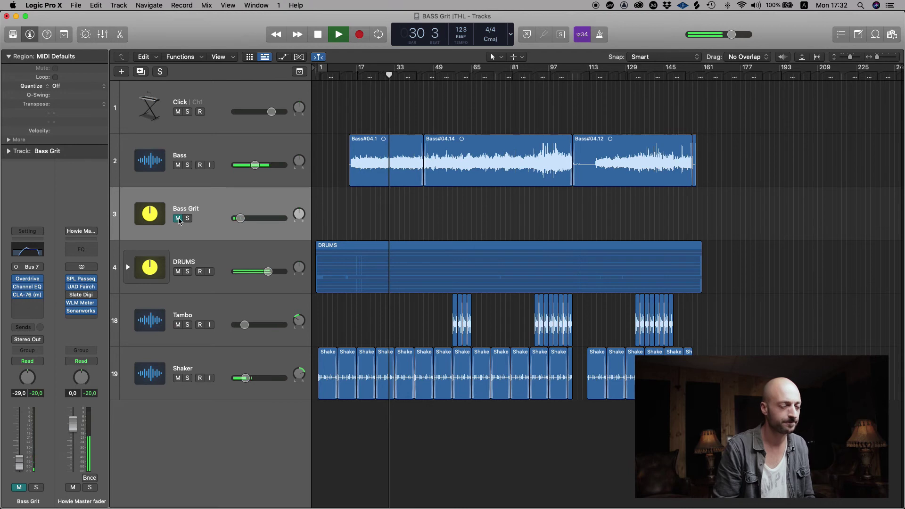
{"action": "left_click", "coordinate": [177, 218]}
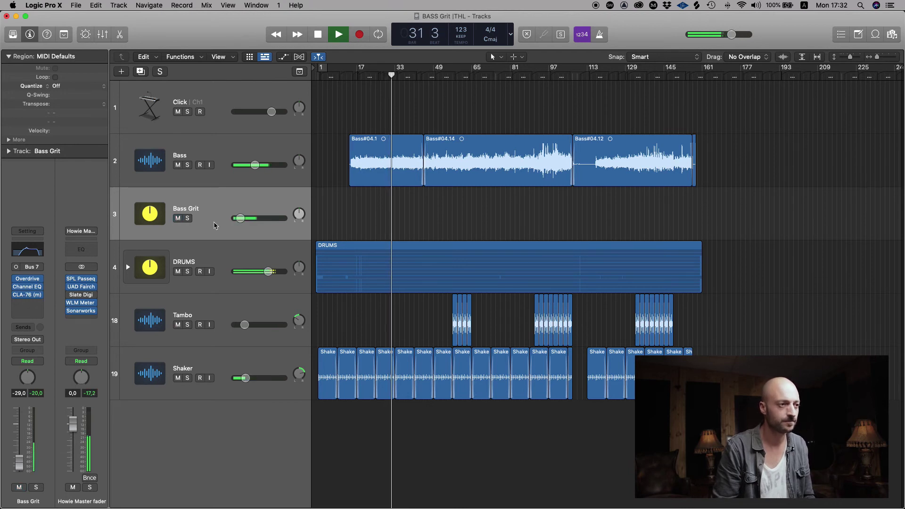
{"action": "left_click_drag", "start_coordinate": [240, 218], "coordinate": [239, 219]}
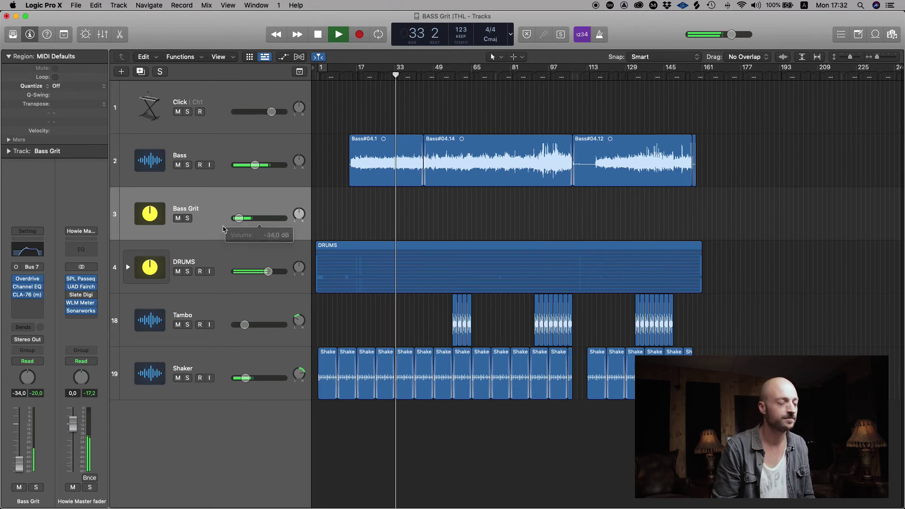
{"action": "left_click", "coordinate": [178, 218]}
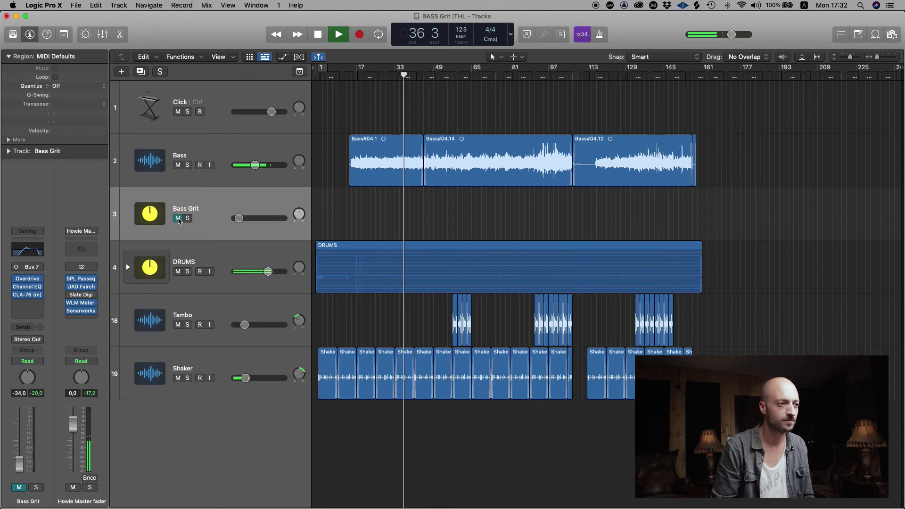
{"action": "left_click", "coordinate": [178, 219]}
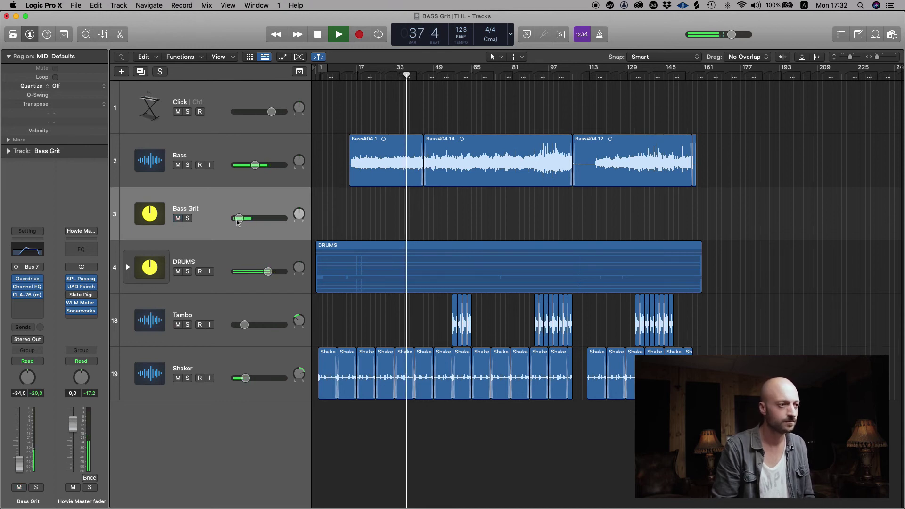